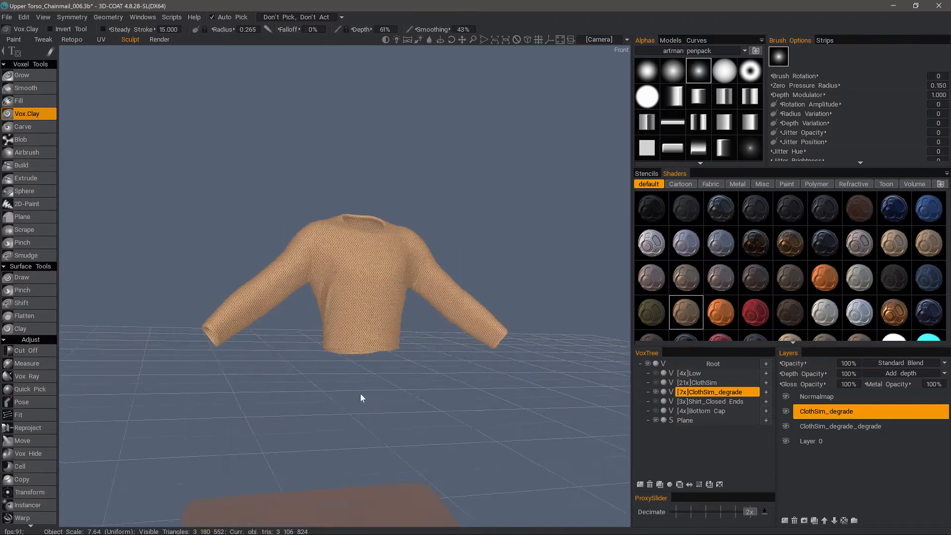
Step: Show the Volume29 retopo group together with the shirt's retopo mesh in the Retopo room
{"action": "left_click_drag", "start_coordinate": [361, 397], "coordinate": [349, 436]}
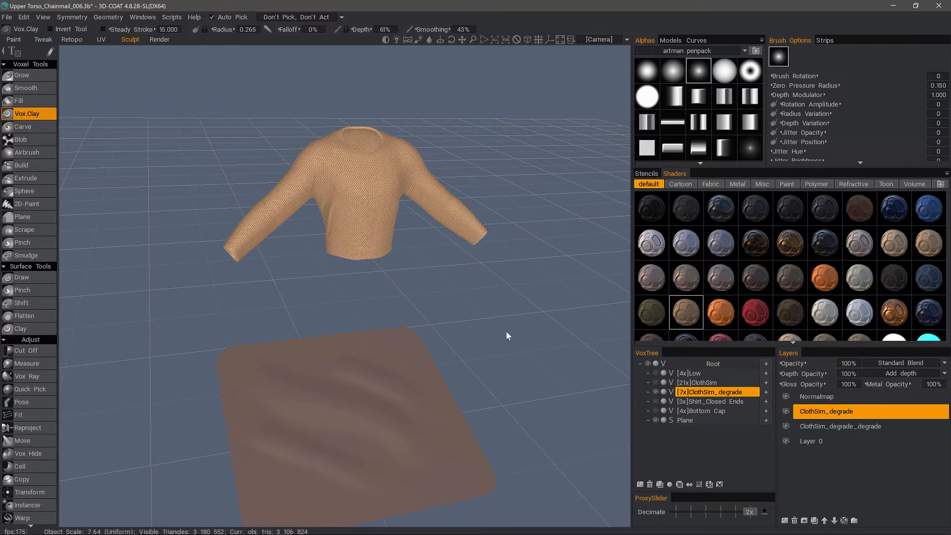
{"action": "left_click", "coordinate": [72, 40]}
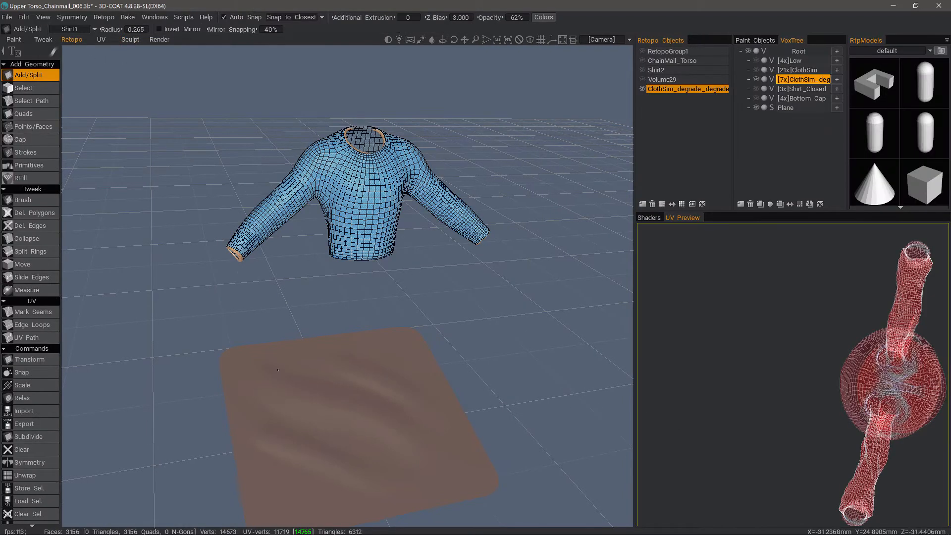
{"action": "left_click", "coordinate": [642, 79]}
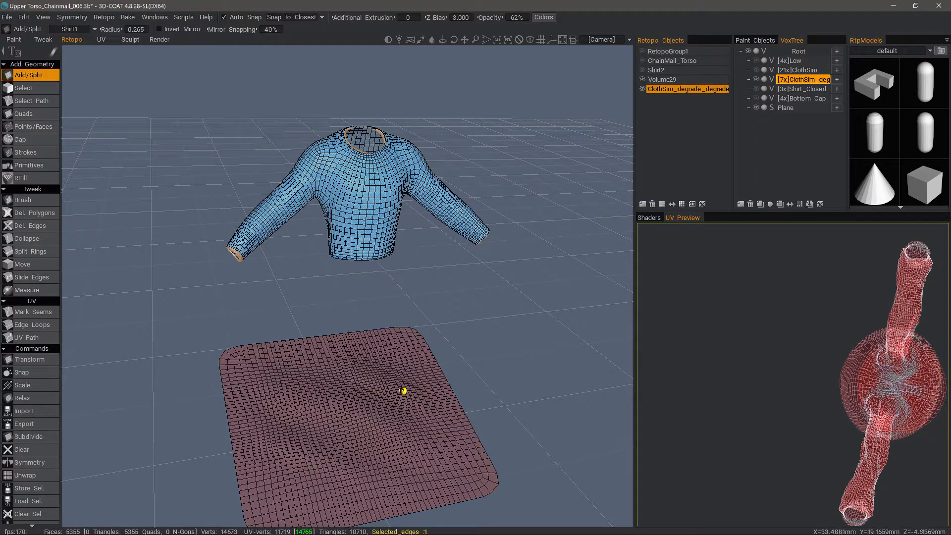
{"action": "left_click_drag", "start_coordinate": [272, 244], "coordinate": [321, 205]}
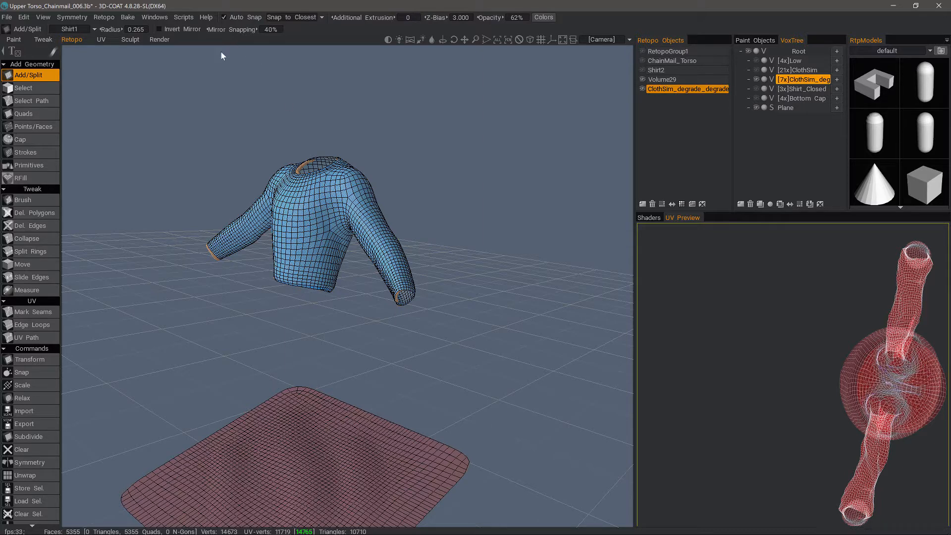
Step: Compare the chainmail shirt sculpt with its retopo mesh, examining the torso, sleeves and open ends from several angles
{"action": "left_click", "coordinate": [131, 39]}
{"action": "mouse_move", "coordinate": [337, 247]}
{"action": "right_mouse_down", "text": "alt"}
{"action": "mouse_move", "coordinate": [382, 314]}
{"action": "mouse_move", "coordinate": [419, 322]}
{"action": "right_mouse_up", "text": "alt"}
{"action": "mouse_move", "coordinate": [418, 322]}
{"action": "left_mouse_down", "text": "alt"}
{"action": "mouse_move", "coordinate": [290, 246]}
{"action": "mouse_move", "coordinate": [309, 207]}
{"action": "mouse_move", "coordinate": [355, 194]}
{"action": "mouse_move", "coordinate": [340, 241]}
{"action": "left_mouse_up", "text": "alt"}
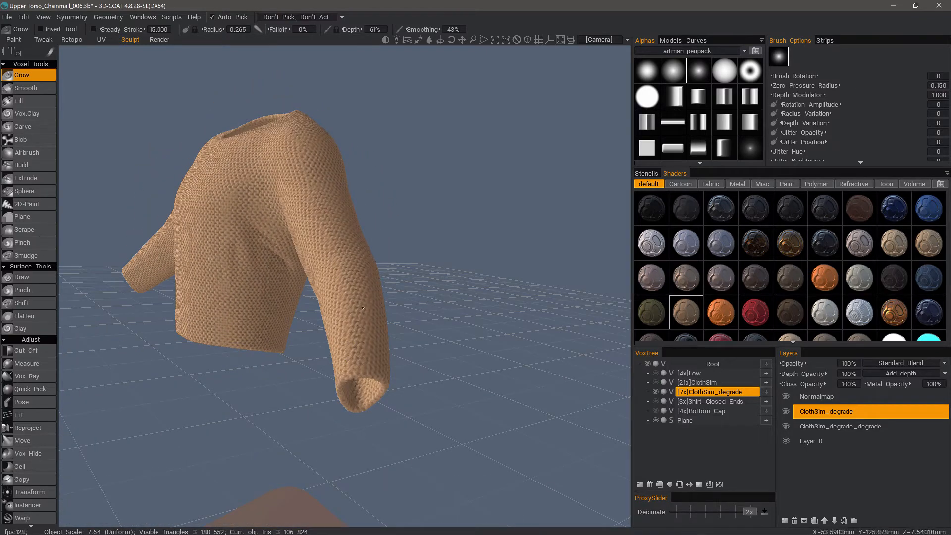
{"action": "left_click", "coordinate": [71, 40]}
{"action": "left_click_drag", "start_coordinate": [340, 303], "coordinate": [316, 231], "text": "alt"}
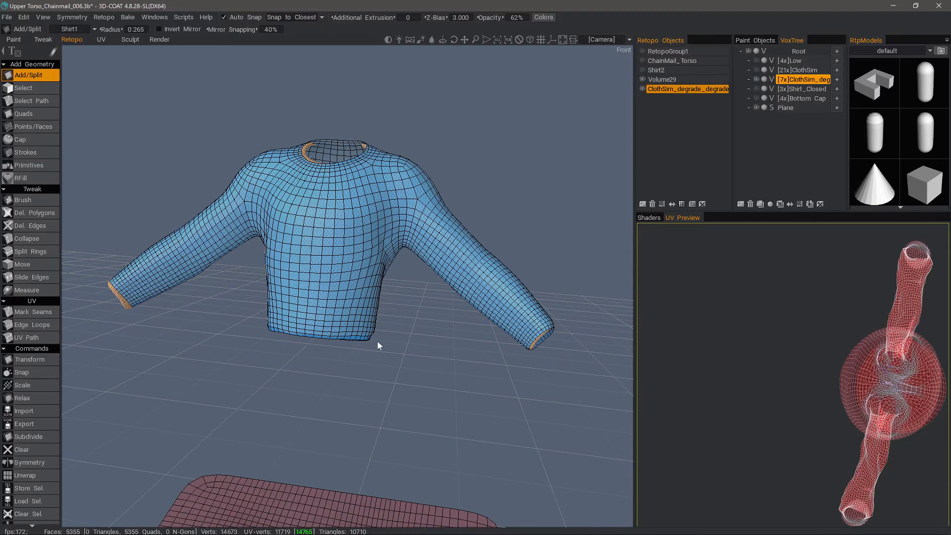
{"action": "left_click_drag", "start_coordinate": [378, 346], "coordinate": [365, 206], "text": "alt"}
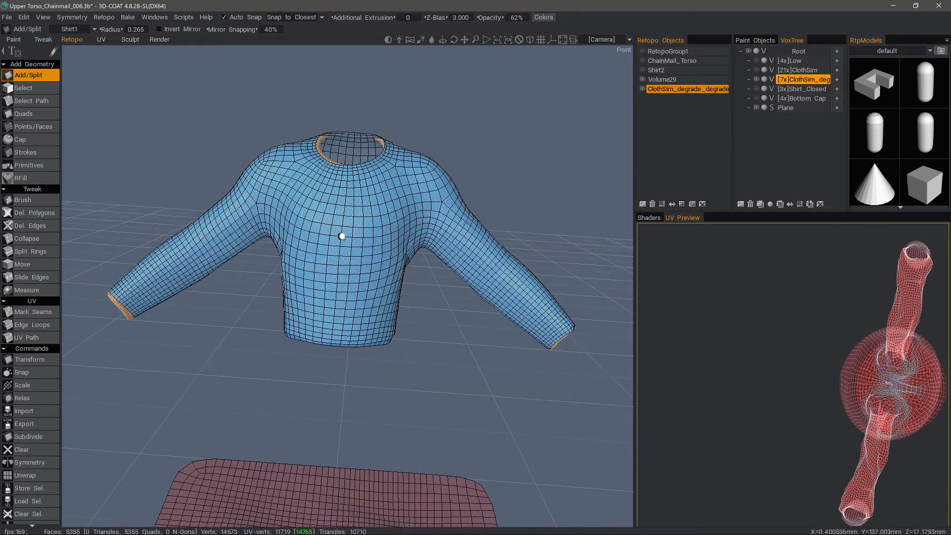
{"action": "left_click_drag", "start_coordinate": [341, 236], "coordinate": [276, 229], "text": "alt"}
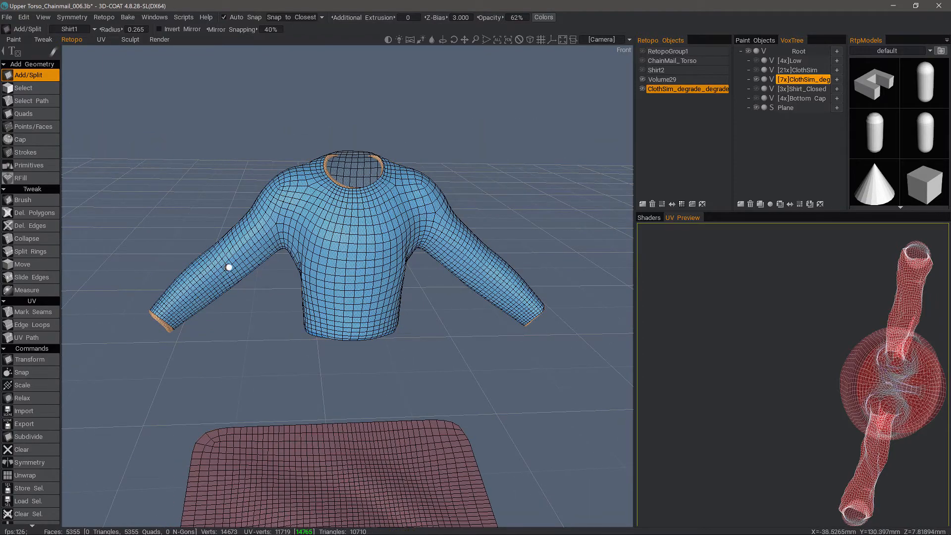
{"action": "left_click_drag", "start_coordinate": [412, 235], "coordinate": [392, 226], "text": "alt"}
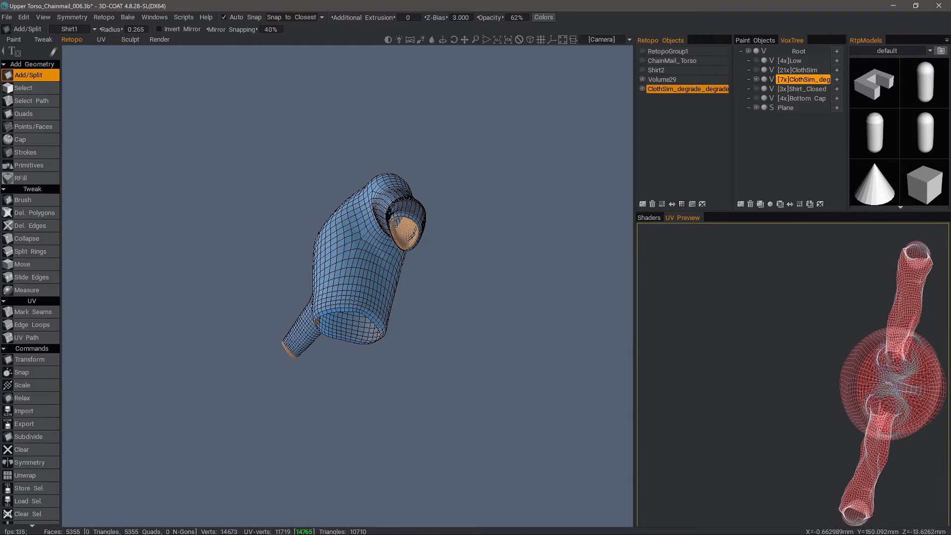
Step: Return to the Sculpt room and hide the Plane layer so only the ClothSim_degrade shirt is shown
{"action": "left_click", "coordinate": [138, 40]}
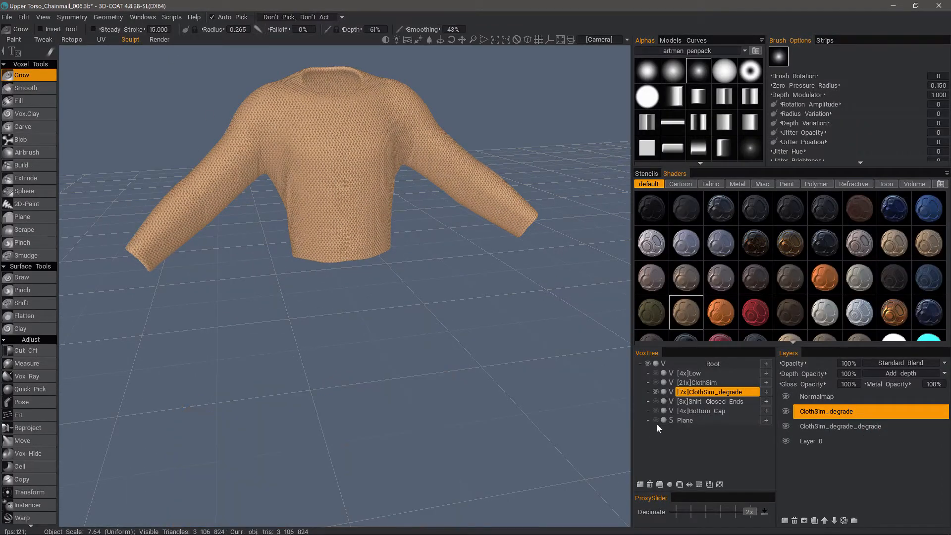
{"action": "left_click_drag", "start_coordinate": [655, 393], "coordinate": [729, 453], "text": "alt"}
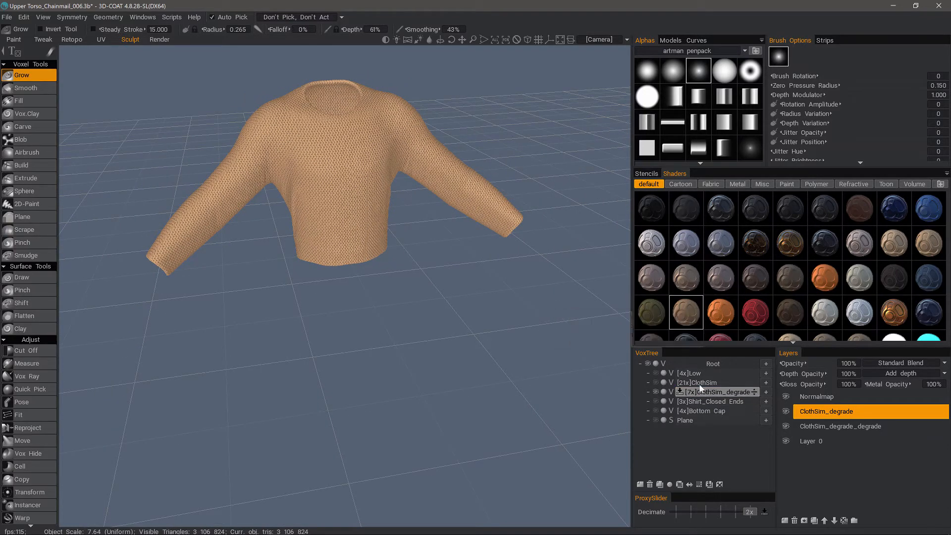
{"action": "mouse_move", "coordinate": [607, 354]}
{"action": "left_mouse_down", "text": "alt"}
{"action": "mouse_move", "coordinate": [612, 399]}
{"action": "mouse_move", "coordinate": [614, 370]}
{"action": "left_mouse_up", "text": "alt"}
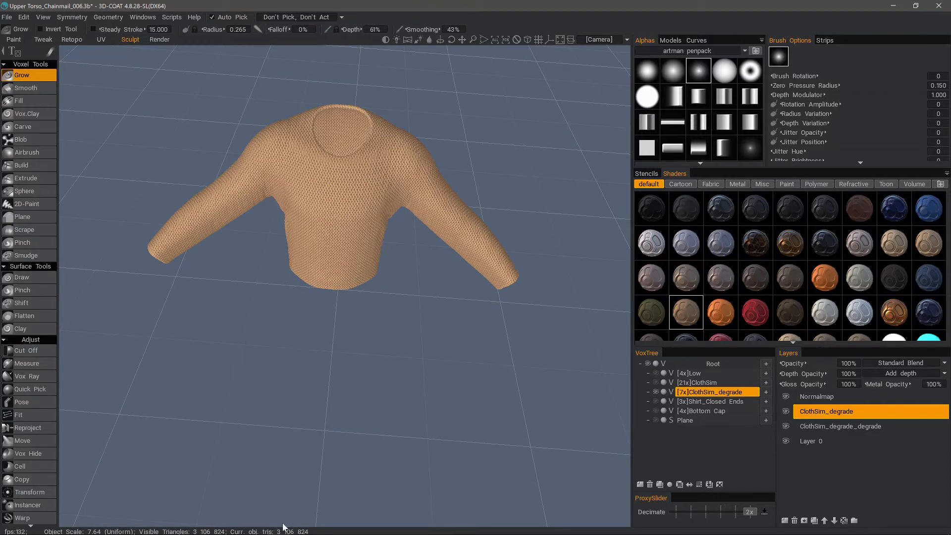
Step: Make a degraded clone of the ClothSim_degrade volume, hide the original layer and select the clone
{"action": "left_click_drag", "start_coordinate": [203, 188], "coordinate": [396, 192], "text": "alt"}
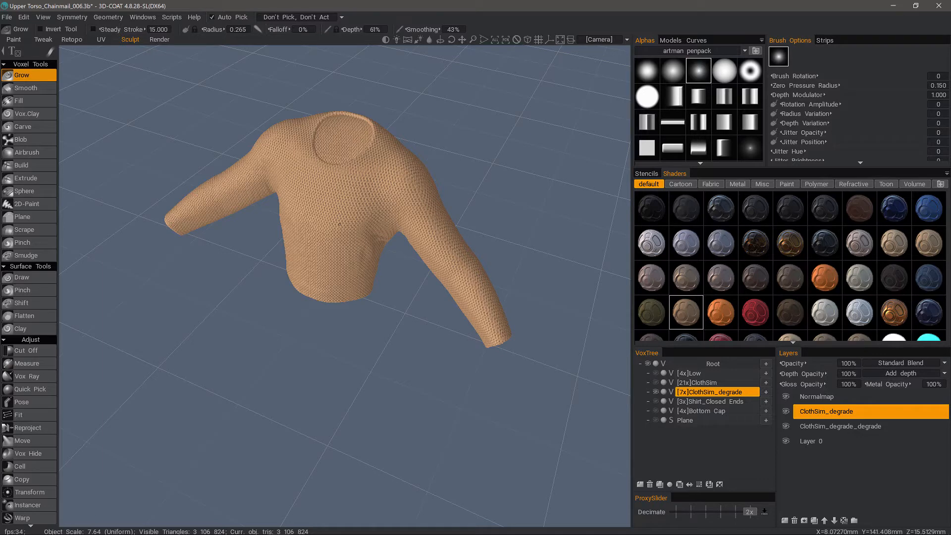
{"action": "left_click_drag", "start_coordinate": [339, 225], "coordinate": [385, 197], "text": "alt"}
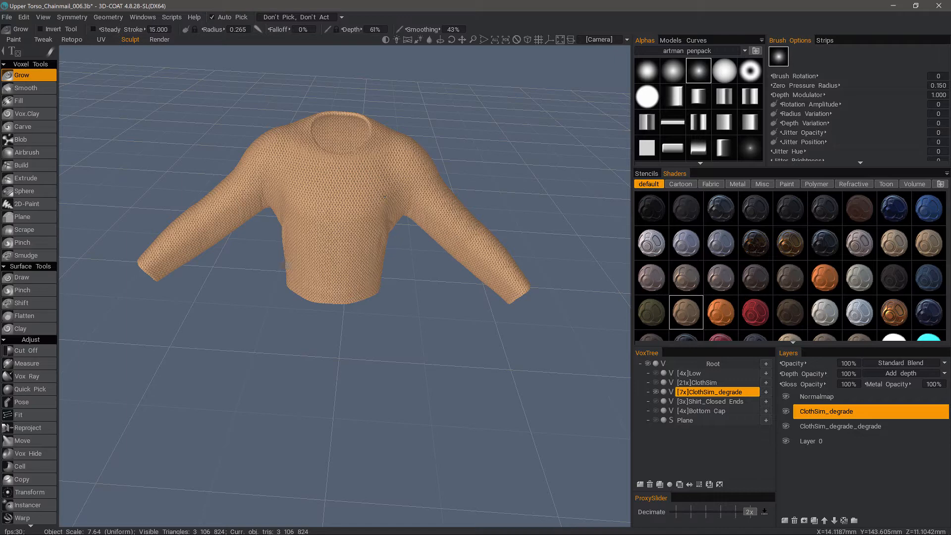
{"action": "scroll", "coordinate": [385, 197], "scroll_direction": "up", "scroll_amount": 2}
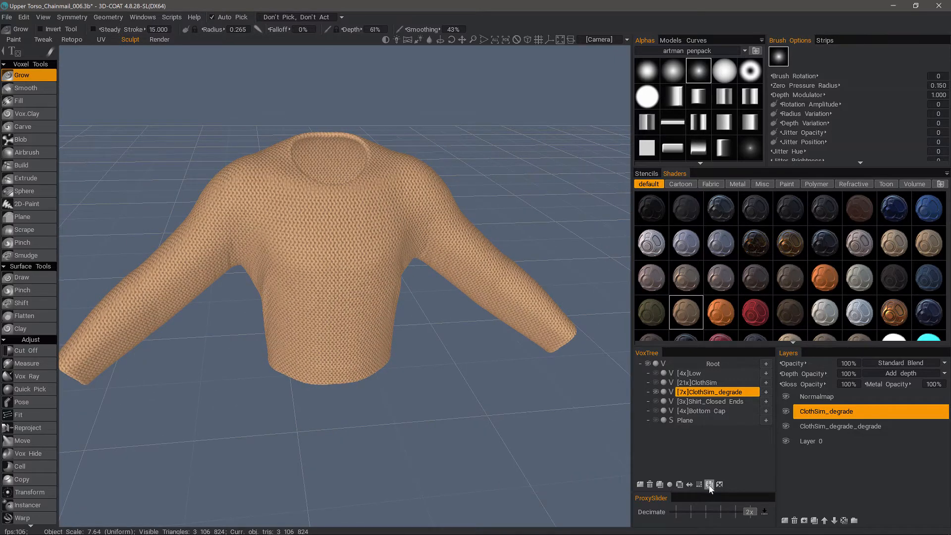
{"action": "left_click", "coordinate": [710, 484]}
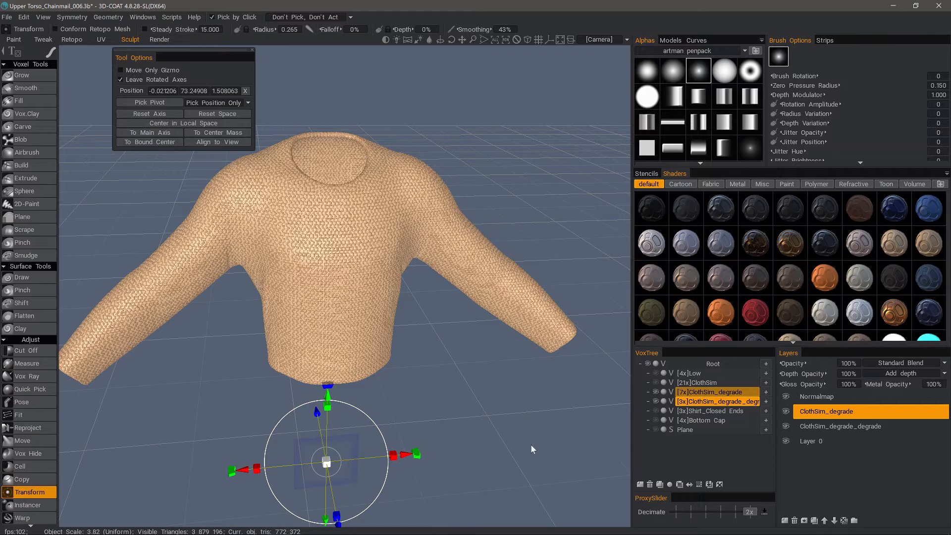
{"action": "left_click", "coordinate": [655, 392]}
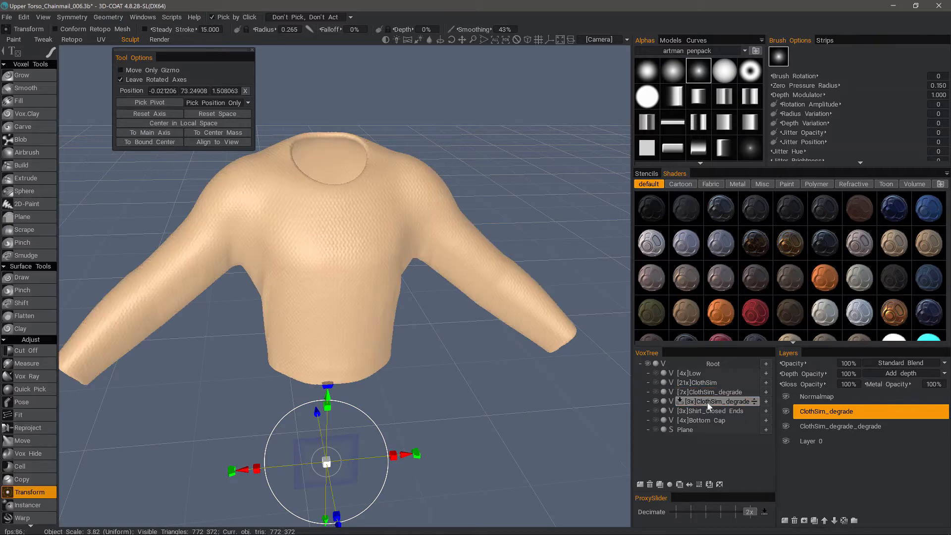
{"action": "left_click", "coordinate": [708, 402]}
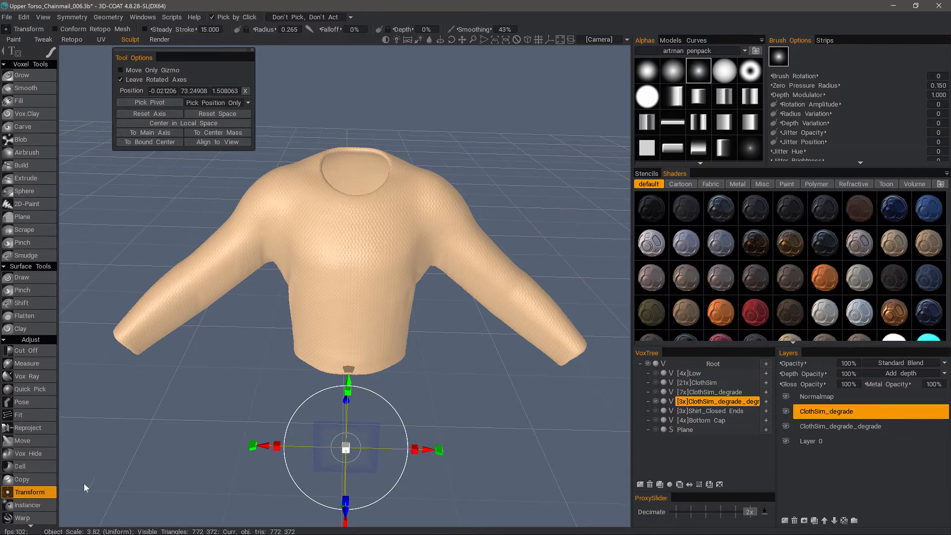
Step: Apply Smooth All twice to the degraded shirt clone to flatten its chainmail relief
{"action": "scroll", "coordinate": [27, 505], "scroll_direction": "down", "scroll_amount": 8}
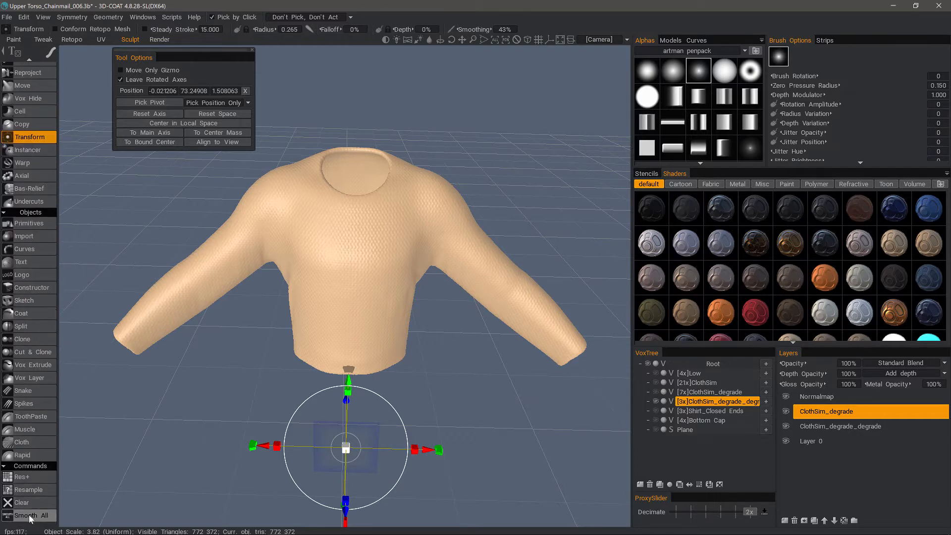
{"action": "left_click_drag", "start_coordinate": [170, 344], "coordinate": [318, 236]}
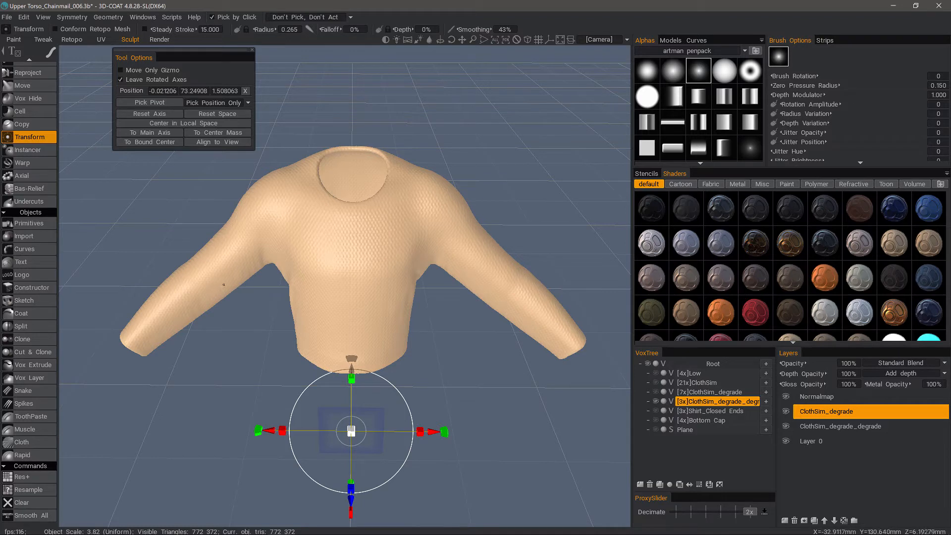
{"action": "left_click_drag", "start_coordinate": [223, 285], "coordinate": [394, 266]}
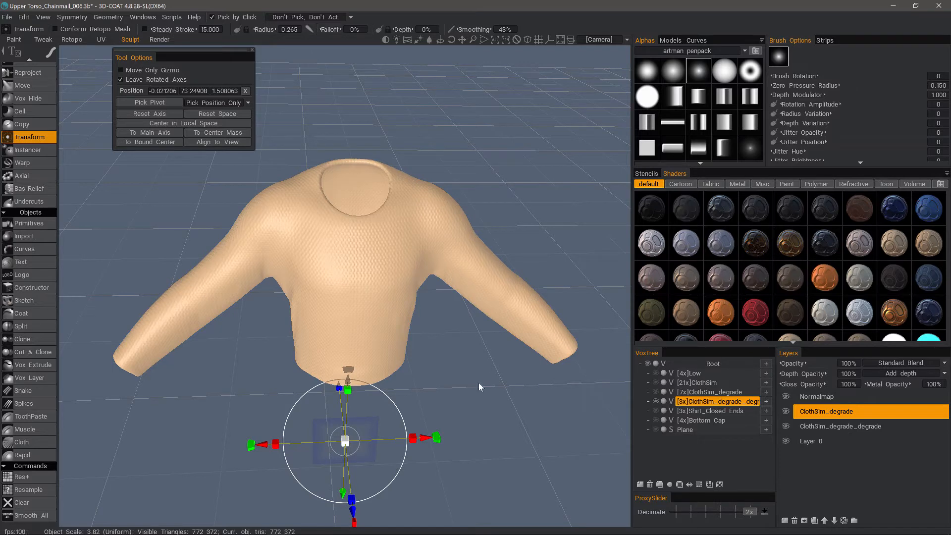
{"action": "right_click", "coordinate": [705, 401]}
{"action": "middle_click_drag", "start_coordinate": [397, 285], "coordinate": [391, 285], "text": "alt"}
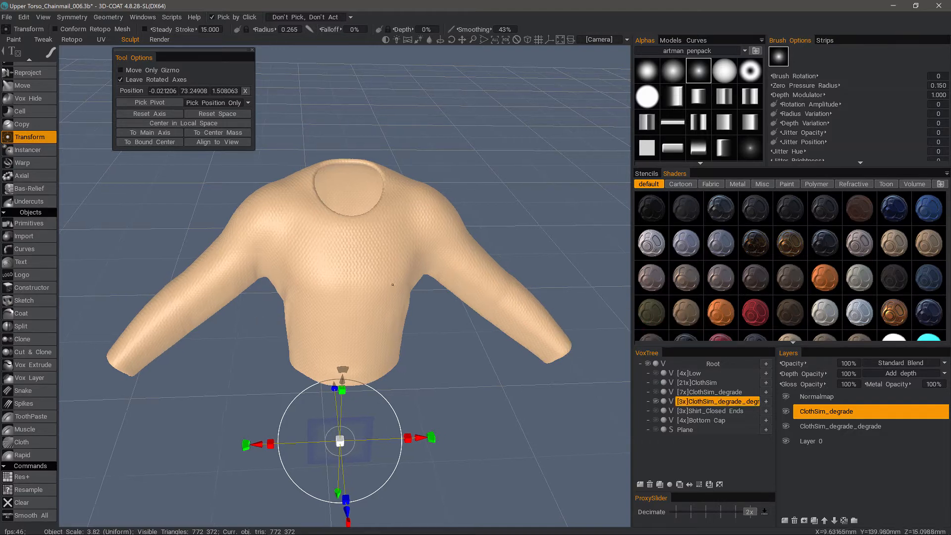
{"action": "left_click", "coordinate": [29, 515]}
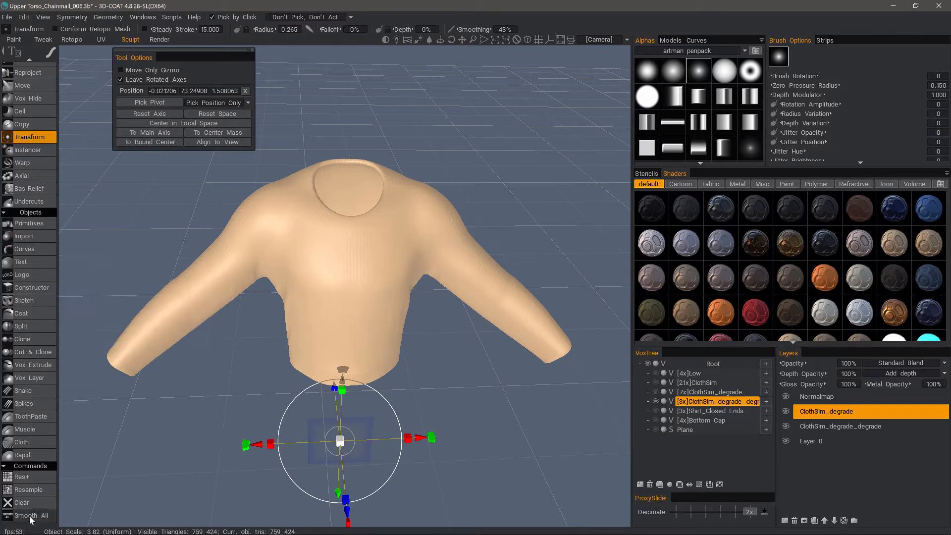
{"action": "left_click", "coordinate": [31, 516]}
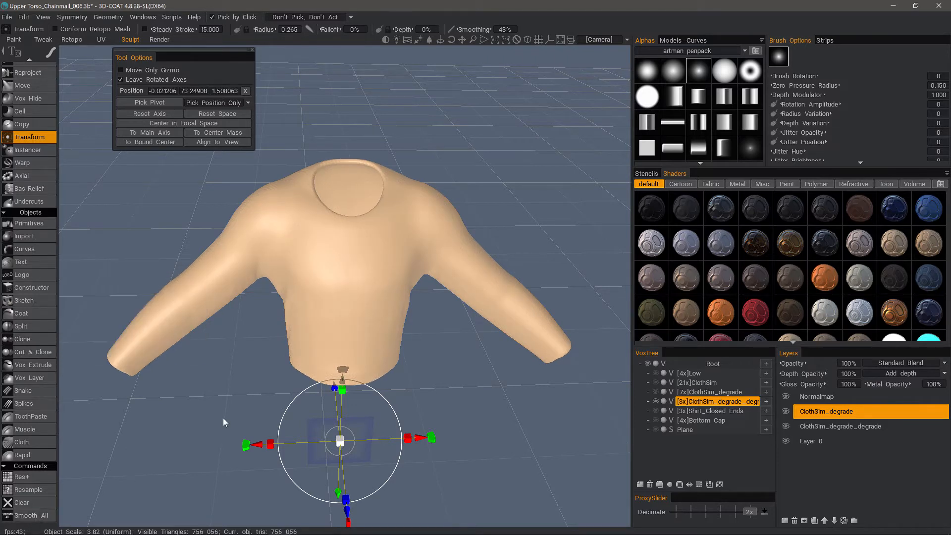
Step: Set the viewport to an orthographic top view, framed closely on the shirt's neck opening
{"action": "left_click_drag", "start_coordinate": [483, 226], "coordinate": [376, 278]}
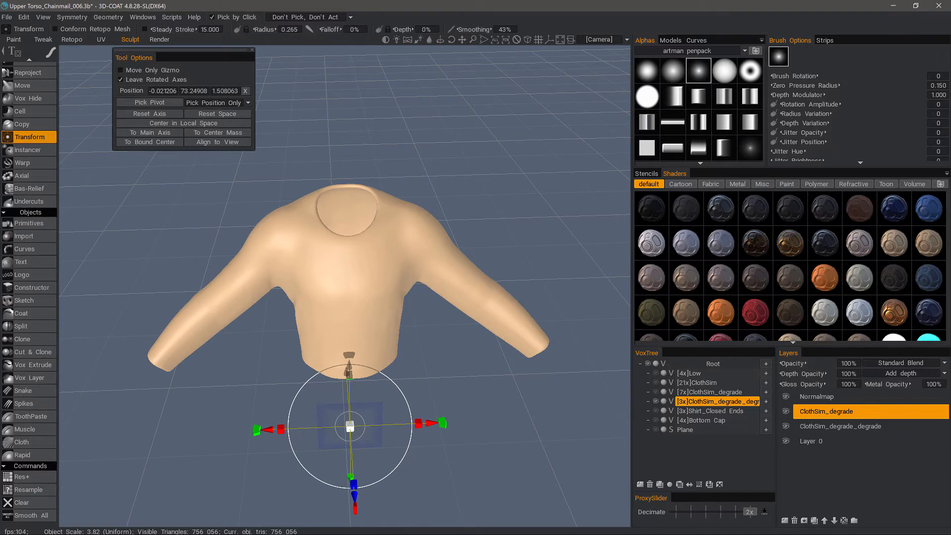
{"action": "left_click_drag", "start_coordinate": [303, 218], "coordinate": [306, 296]}
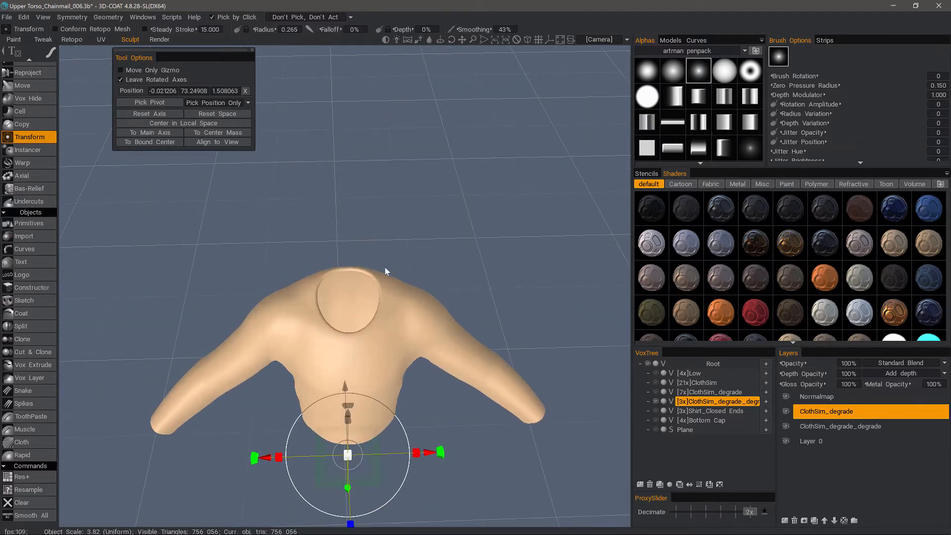
{"action": "left_click_drag", "start_coordinate": [471, 392], "coordinate": [350, 296]}
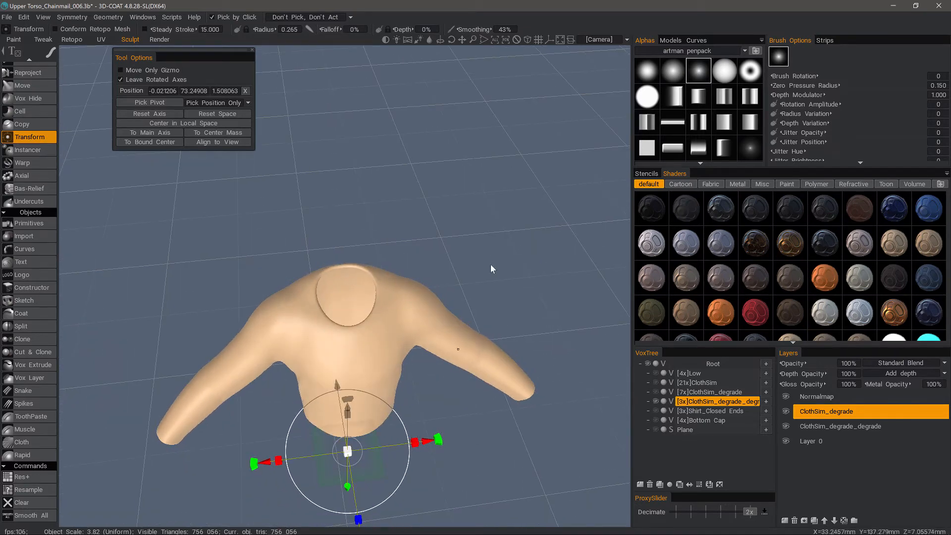
{"action": "left_click", "coordinate": [527, 40]}
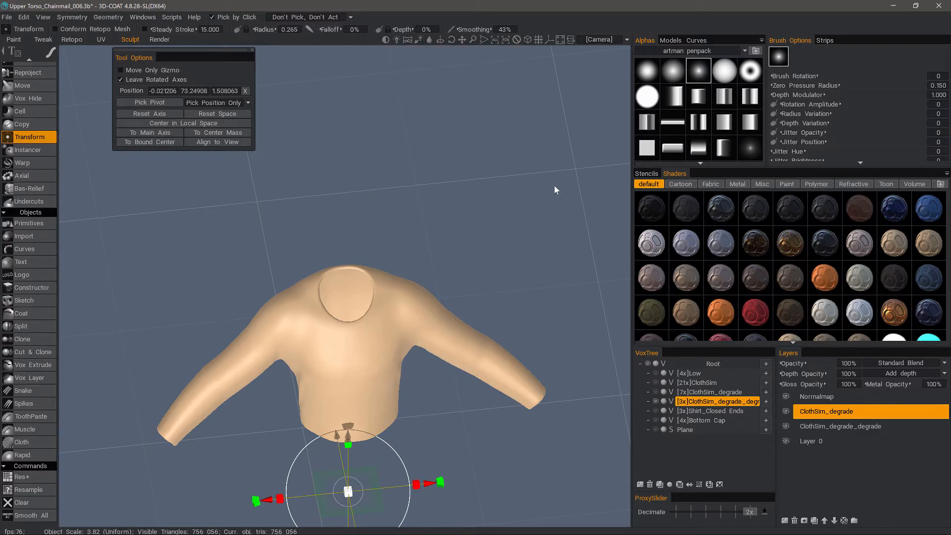
{"action": "left_click", "coordinate": [593, 40]}
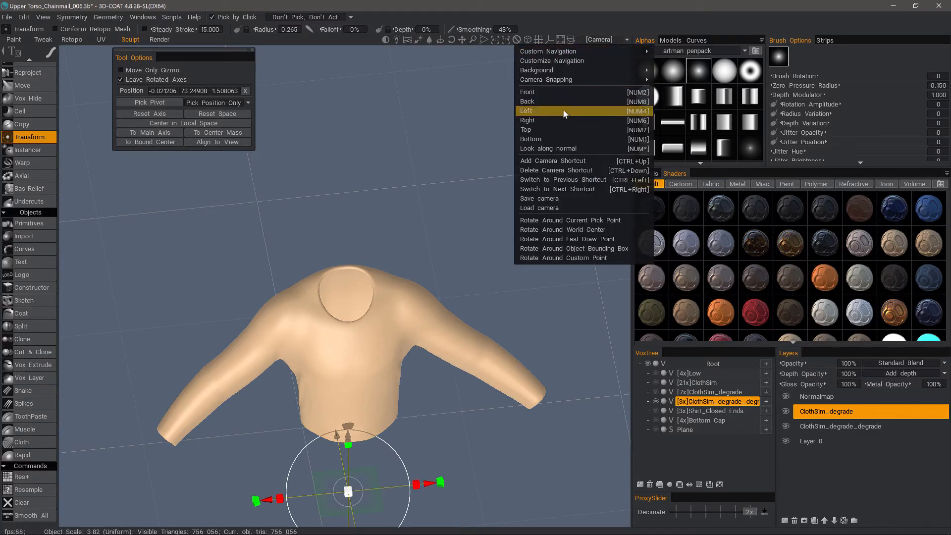
{"action": "left_click", "coordinate": [548, 131]}
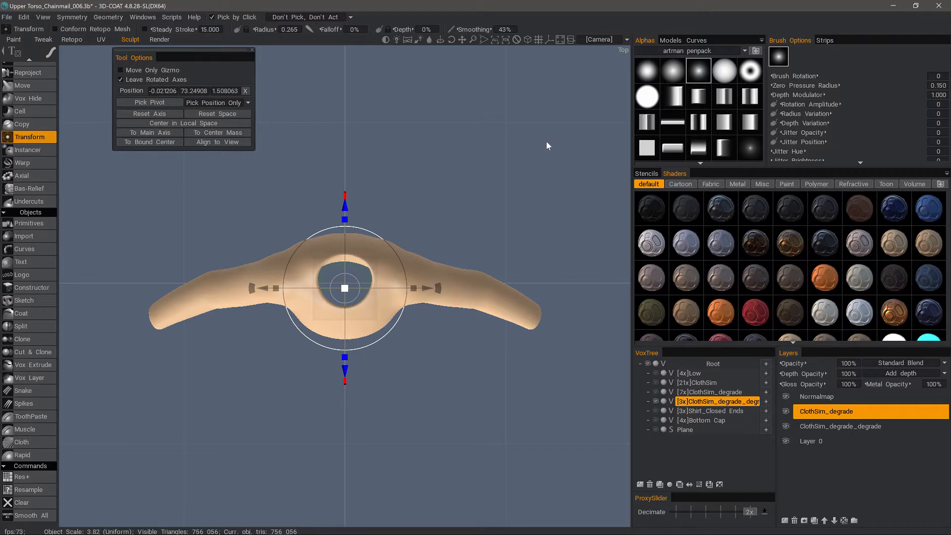
{"action": "left_click", "coordinate": [591, 40]}
{"action": "right_click_drag", "start_coordinate": [243, 381], "coordinate": [439, 394]}
{"action": "right_click_drag", "start_coordinate": [474, 402], "coordinate": [581, 427]}
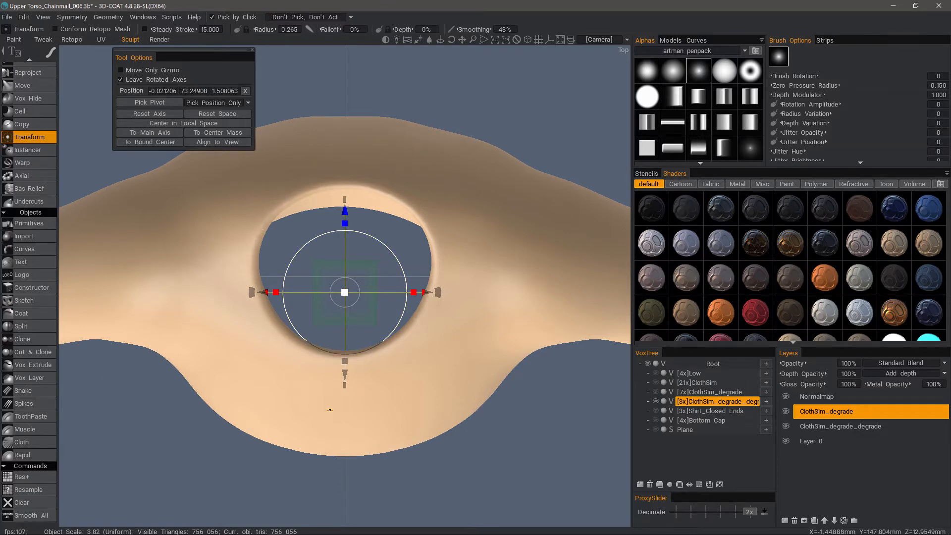
Step: Start a sphere primitive on the shirt clone and turn off Click to Place
{"action": "left_click", "coordinate": [37, 222]}
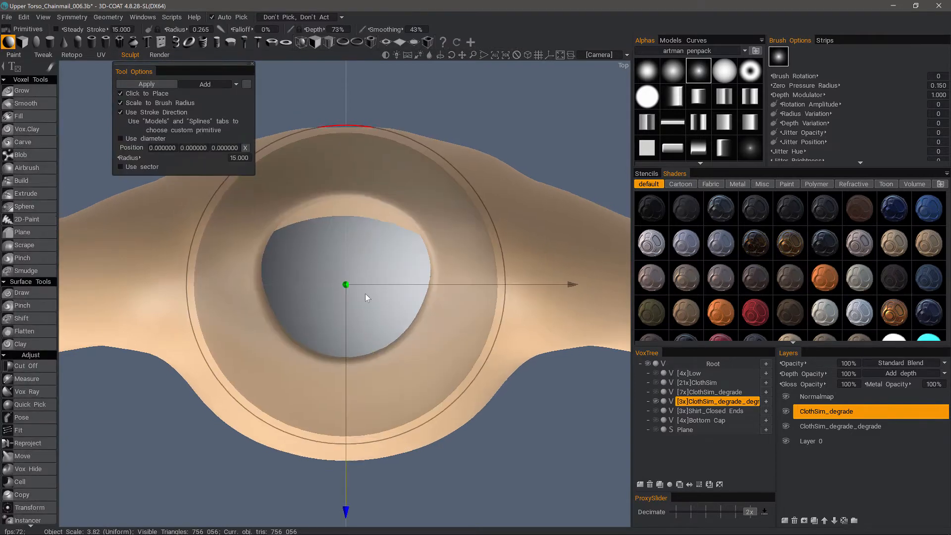
{"action": "left_click_drag", "start_coordinate": [366, 297], "coordinate": [327, 297]}
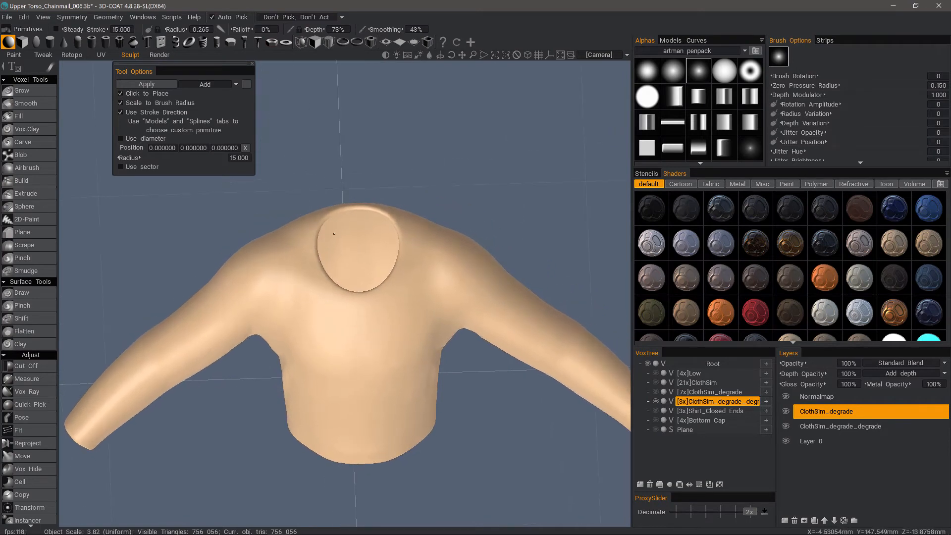
{"action": "left_click_drag", "start_coordinate": [390, 203], "coordinate": [346, 275], "text": "alt"}
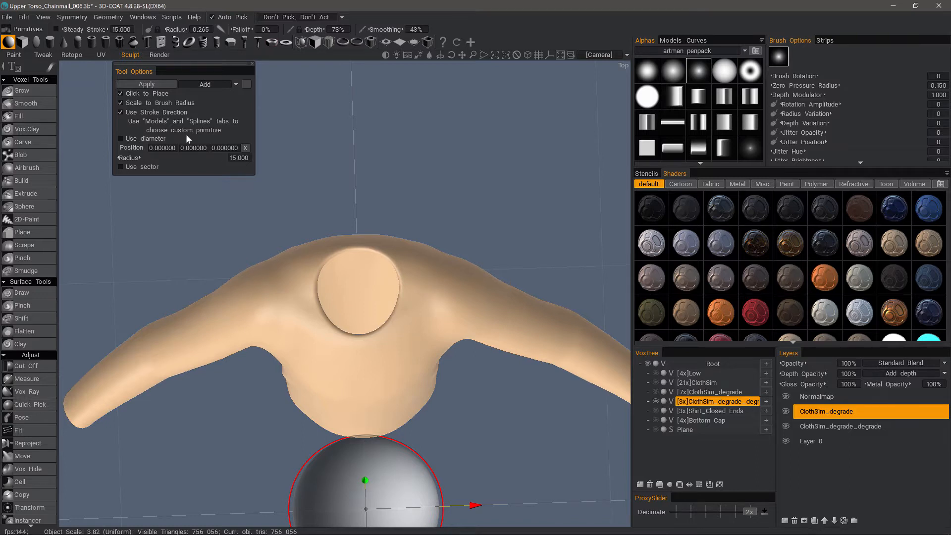
{"action": "left_click", "coordinate": [120, 93]}
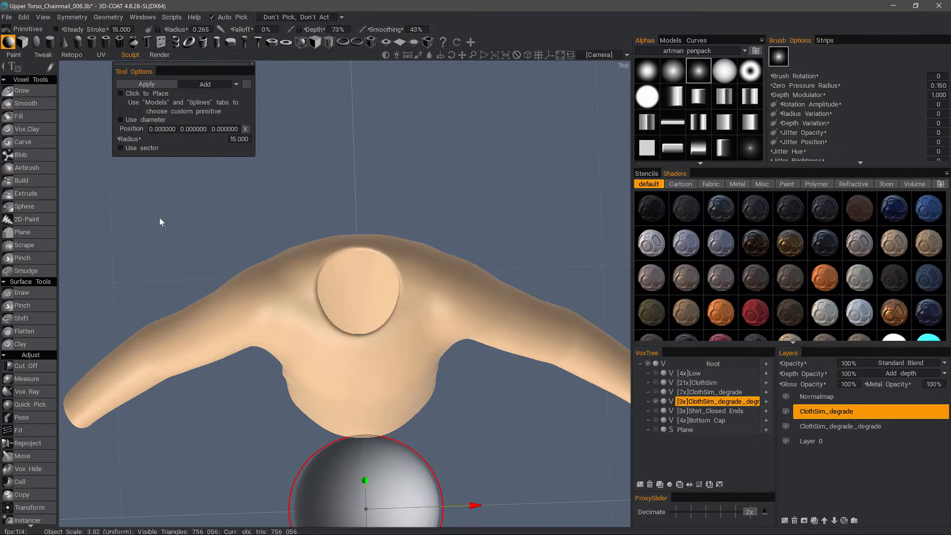
Step: Switch to the Vox Clay brush with the closed spline stroke mode and view the shirt's neck opening straight from the top
{"action": "left_click", "coordinate": [27, 129]}
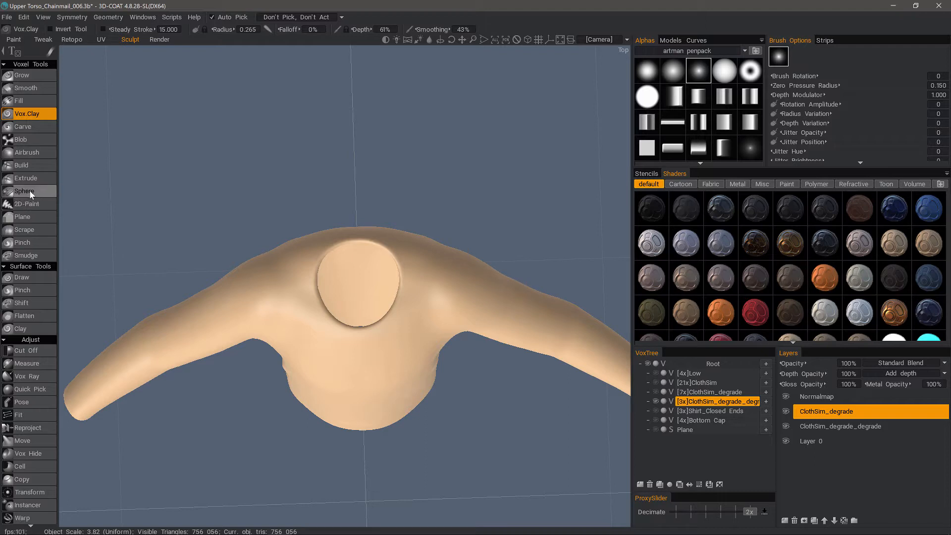
{"action": "left_click", "coordinate": [50, 52]}
{"action": "left_click", "coordinate": [290, 54]}
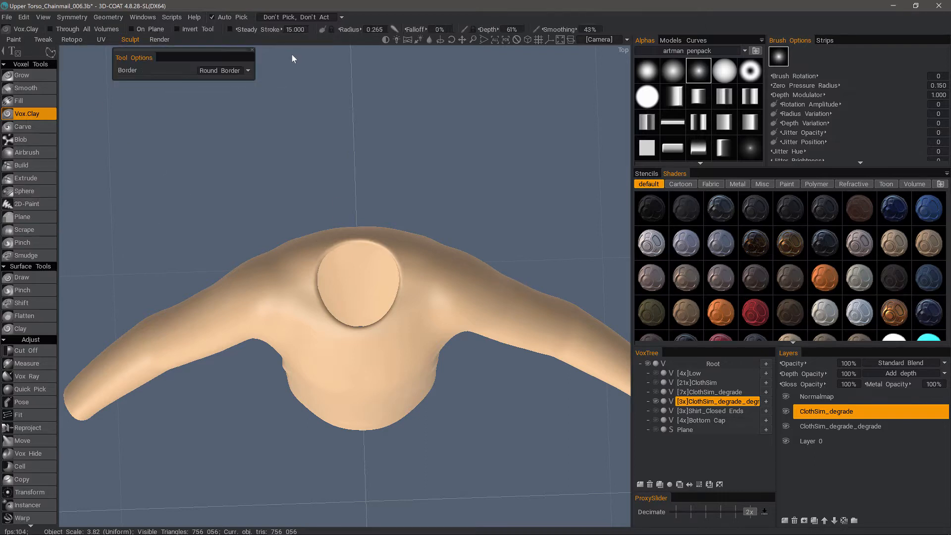
{"action": "left_click_drag", "start_coordinate": [365, 223], "coordinate": [334, 271], "text": "alt"}
{"action": "right_click_drag", "start_coordinate": [334, 272], "coordinate": [338, 250], "text": "alt"}
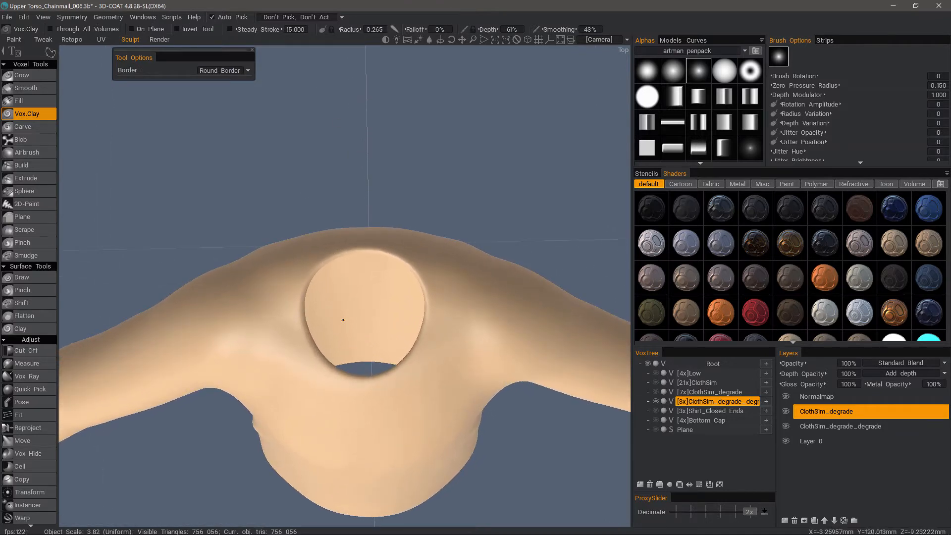
{"action": "left_click_drag", "start_coordinate": [330, 322], "coordinate": [323, 293], "text": "alt"}
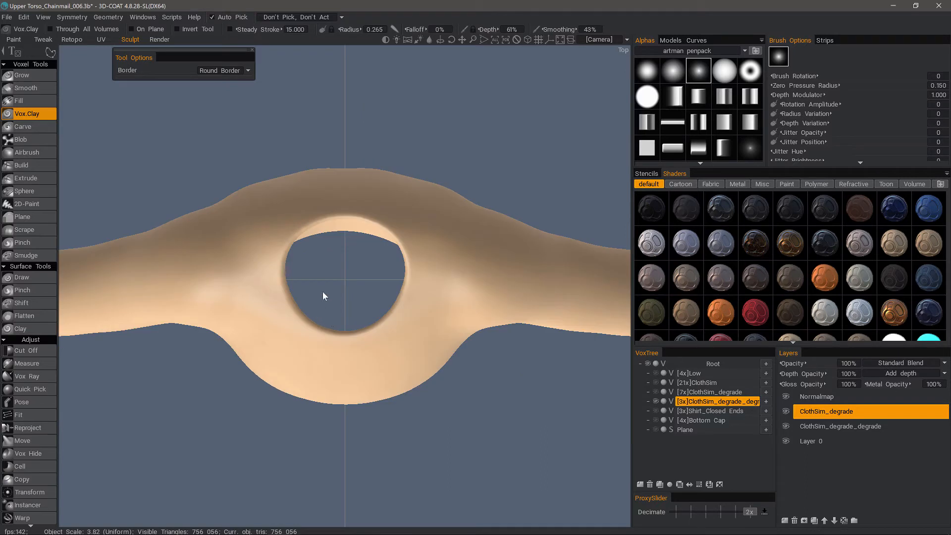
Step: Outline the rim of the neck opening with a closed spline of evenly spaced points
{"action": "left_click", "coordinate": [279, 259]}
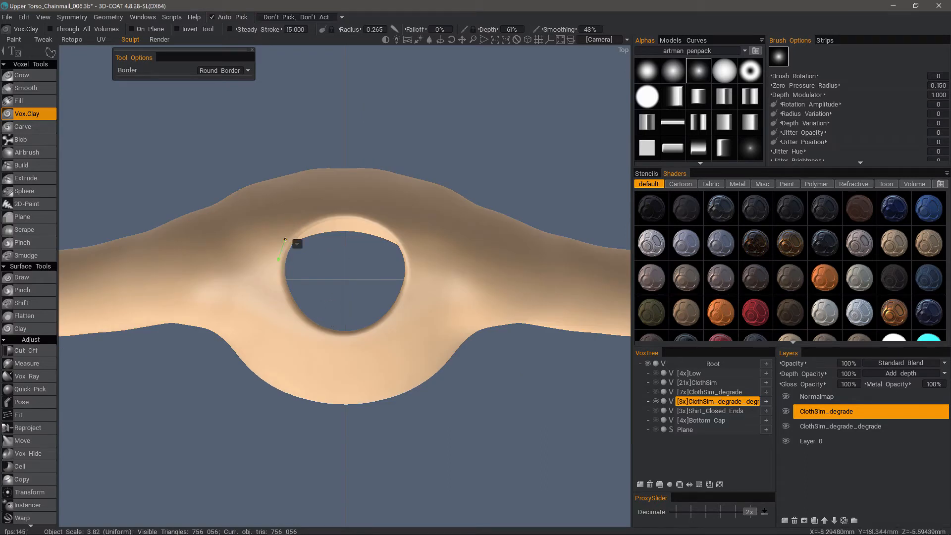
{"action": "left_click", "coordinate": [291, 233]}
{"action": "left_click", "coordinate": [327, 216]}
{"action": "left_click", "coordinate": [364, 218]}
{"action": "left_click", "coordinate": [397, 238]}
{"action": "left_click", "coordinate": [408, 283]}
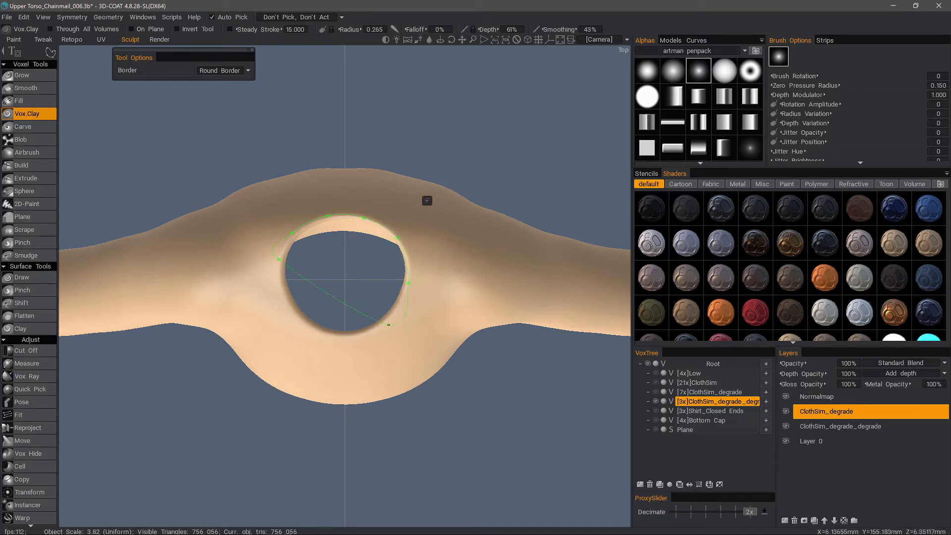
{"action": "left_click", "coordinate": [385, 319]}
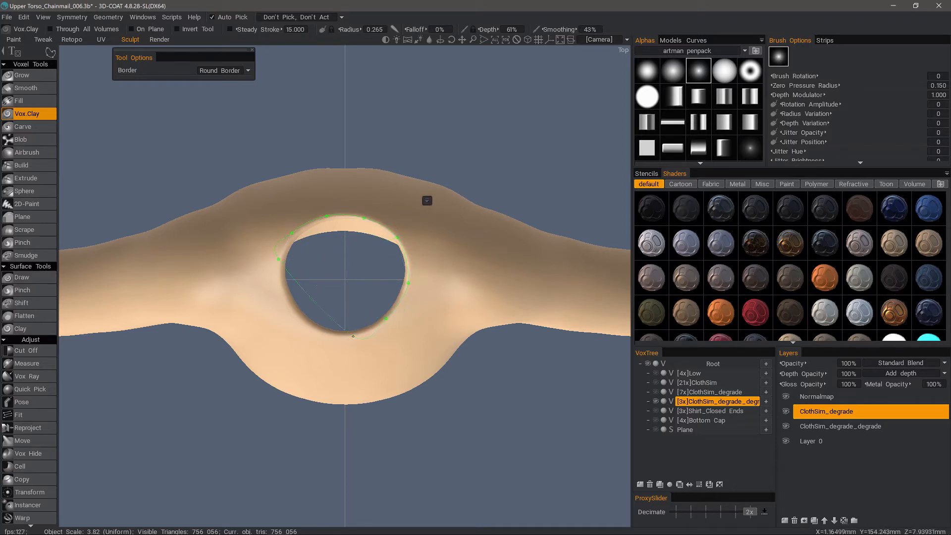
{"action": "left_click", "coordinate": [315, 329]}
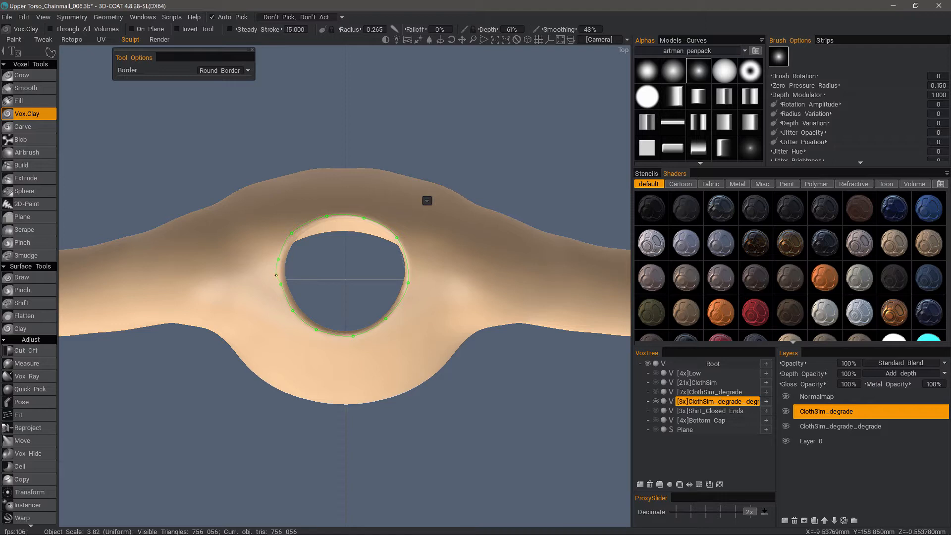
{"action": "key", "text": "Escape"}
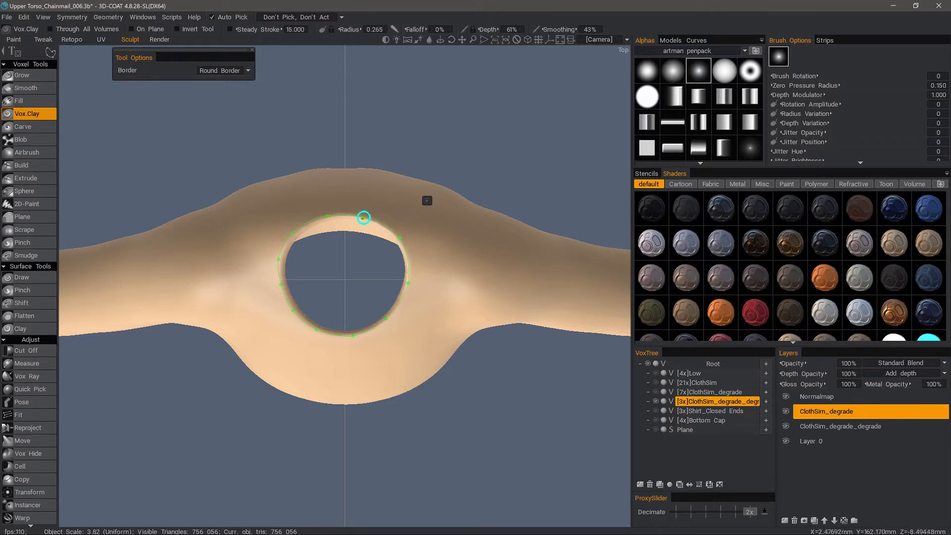
Step: Adjust the spline points at the back and front of the neck so the curve follows the rim evenly, and check its fit
{"action": "left_click_drag", "start_coordinate": [364, 218], "coordinate": [322, 216]}
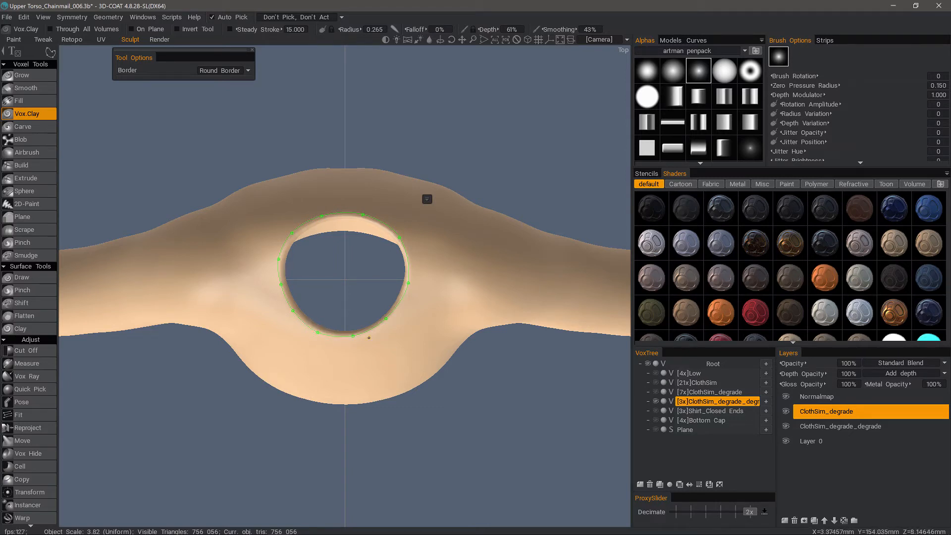
{"action": "left_click_drag", "start_coordinate": [352, 336], "coordinate": [355, 338]}
{"action": "left_click_drag", "start_coordinate": [213, 342], "coordinate": [306, 121], "text": "alt"}
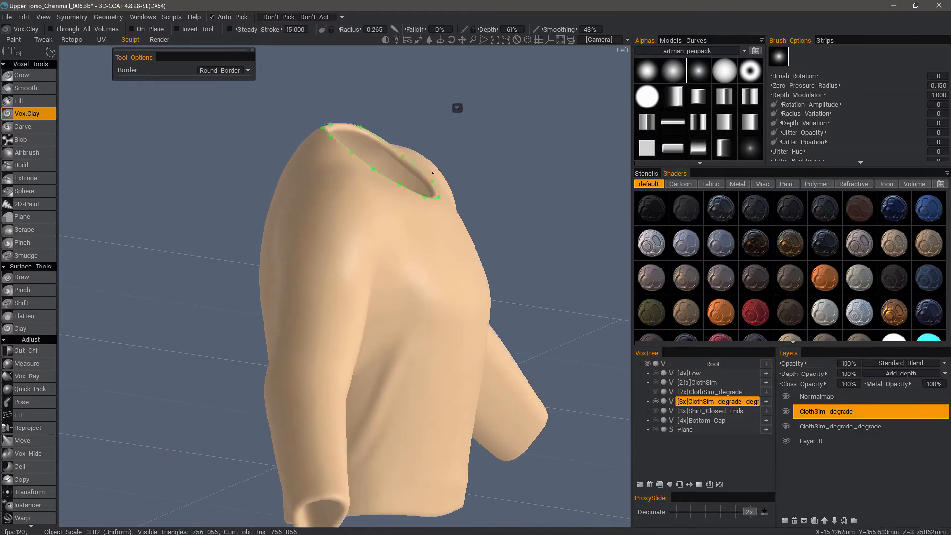
{"action": "left_click_drag", "start_coordinate": [434, 173], "coordinate": [338, 275], "text": "alt"}
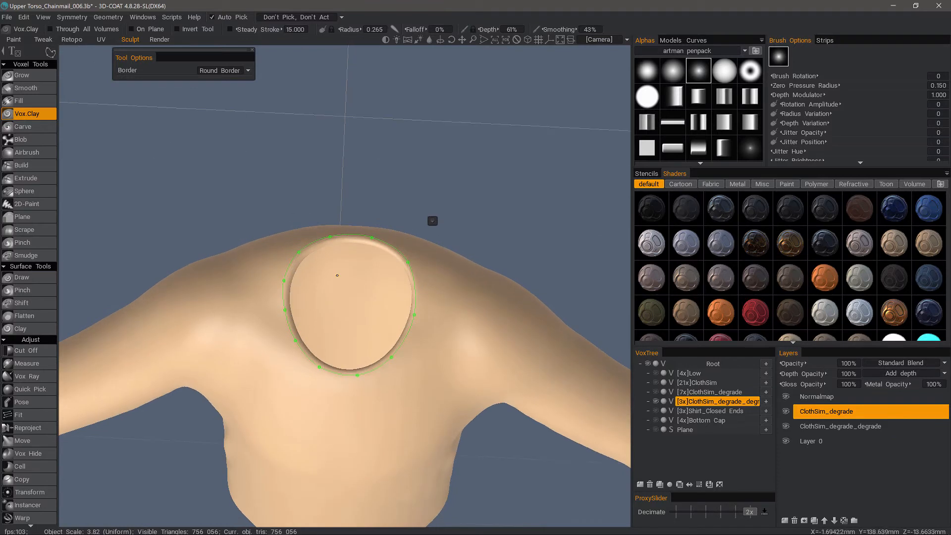
{"action": "left_click_drag", "start_coordinate": [377, 300], "coordinate": [347, 300], "text": "alt"}
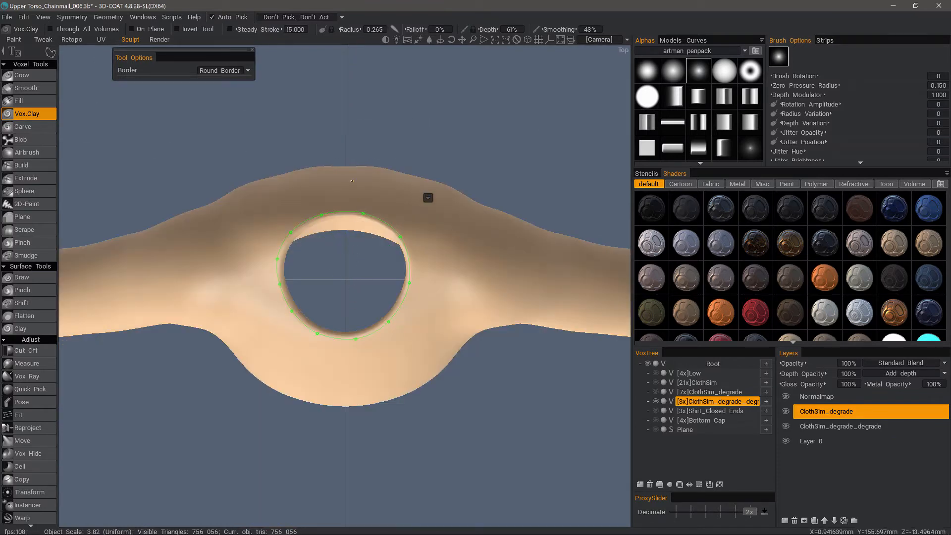
{"action": "left_click_drag", "start_coordinate": [344, 144], "coordinate": [360, 117], "text": "alt"}
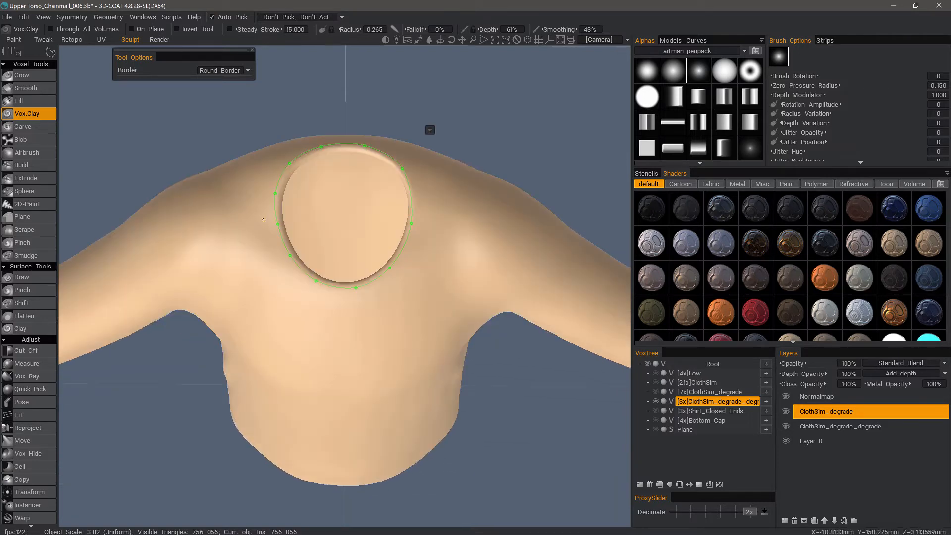
Step: Set the Vox Clay brush to 72% depth and radius 1.846, and choose the first soft round alpha
{"action": "left_click_drag", "start_coordinate": [489, 29], "coordinate": [497, 29]}
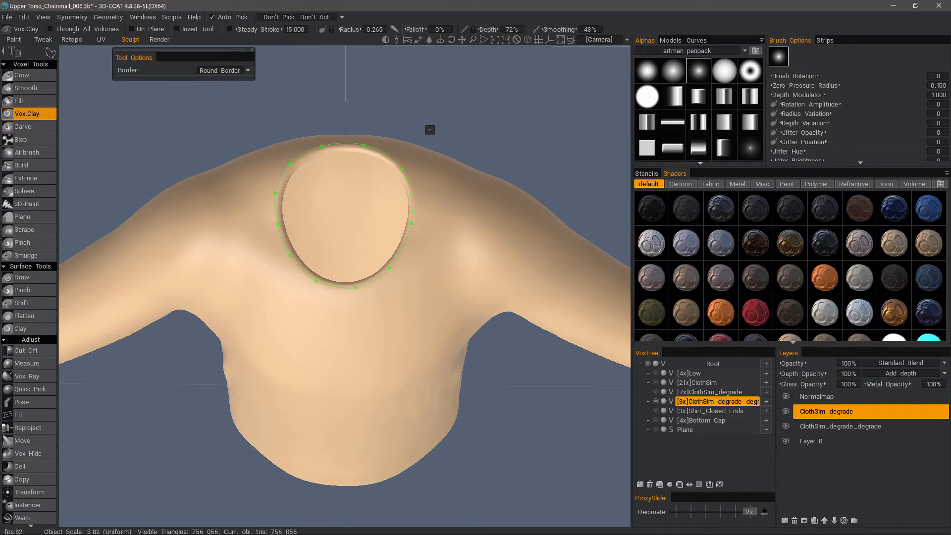
{"action": "key", "text": "bracketright"}
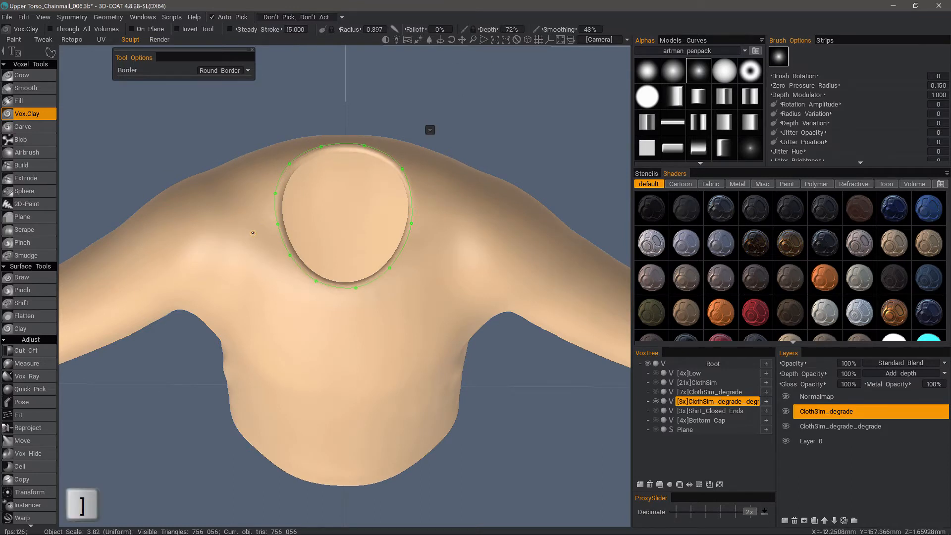
{"action": "key", "text": "bracketright"}
{"action": "key", "text": "bracketright"}
{"action": "key", "text": "bracketright"}
{"action": "key", "text": "bracketright"}
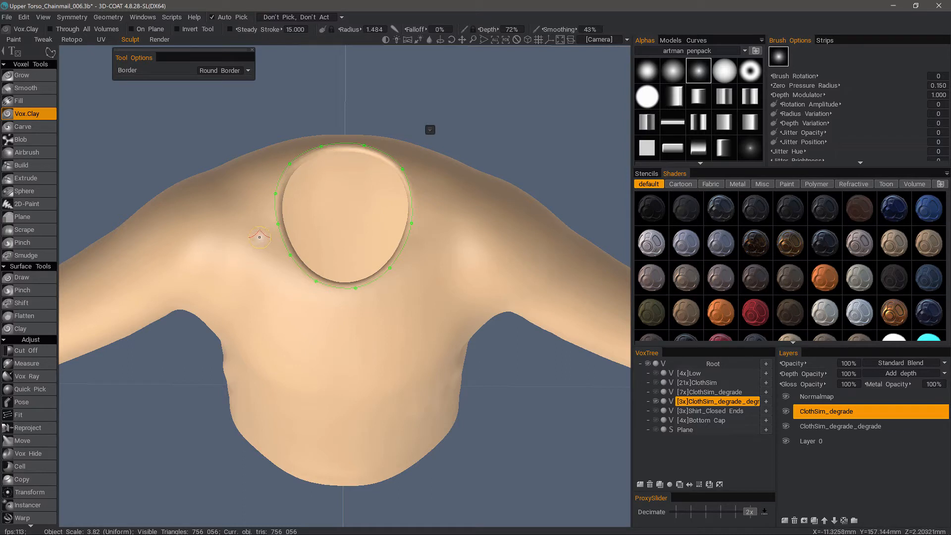
{"action": "key", "text": "bracketright"}
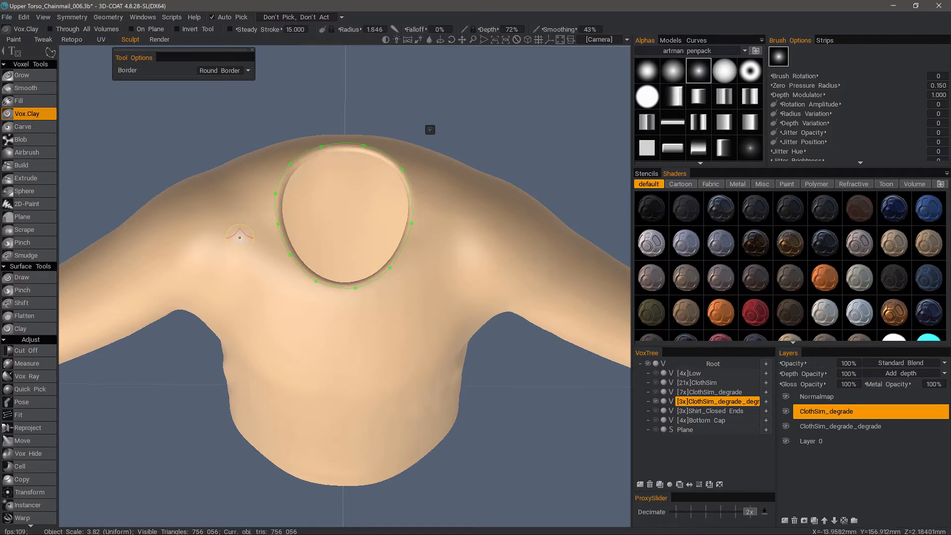
{"action": "left_click", "coordinate": [654, 76]}
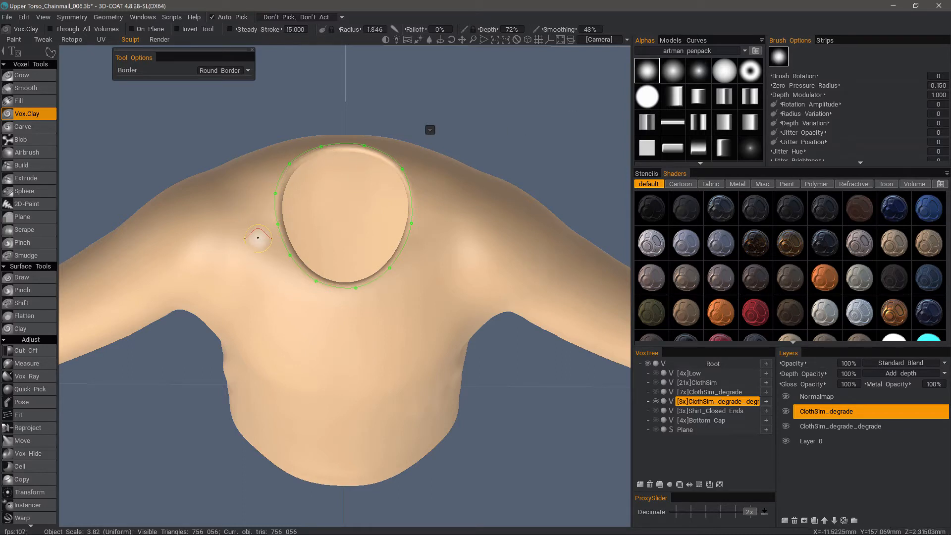
Step: Apply the Vox Clay spline to cap the neck opening and clear the curve
{"action": "key", "text": "Return"}
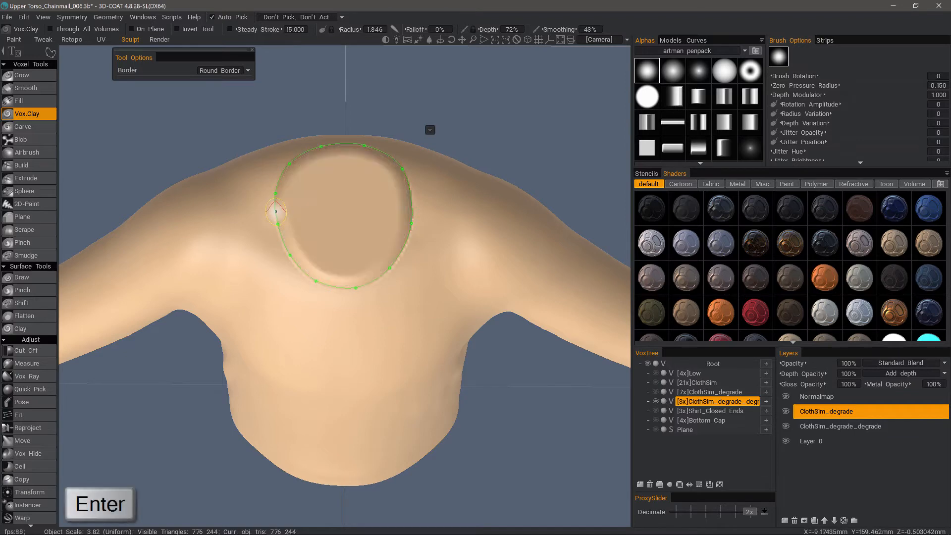
{"action": "left_click_drag", "start_coordinate": [278, 316], "coordinate": [376, 216], "text": "alt"}
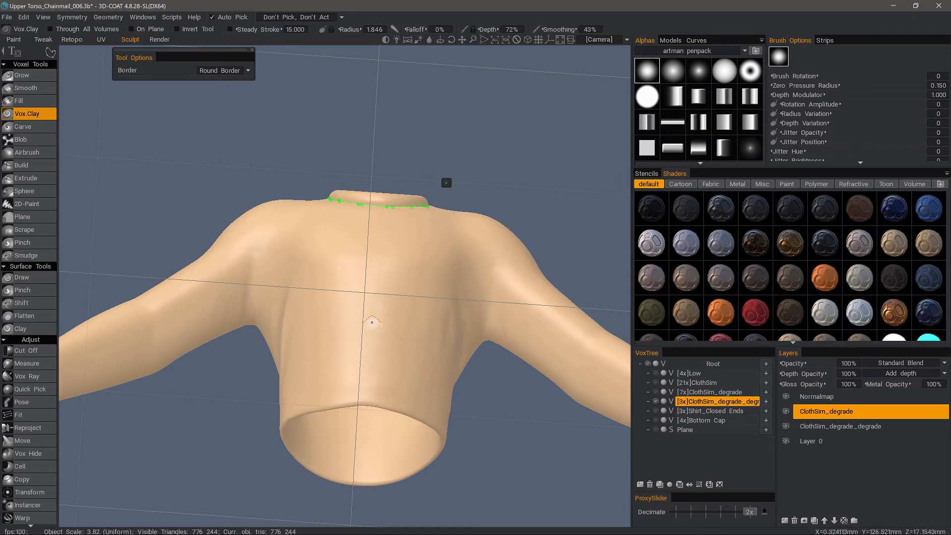
{"action": "left_click_drag", "start_coordinate": [313, 205], "coordinate": [313, 296], "text": "alt"}
{"action": "key", "text": "Escape"}
{"action": "left_click_drag", "start_coordinate": [268, 200], "coordinate": [237, 190], "text": "alt"}
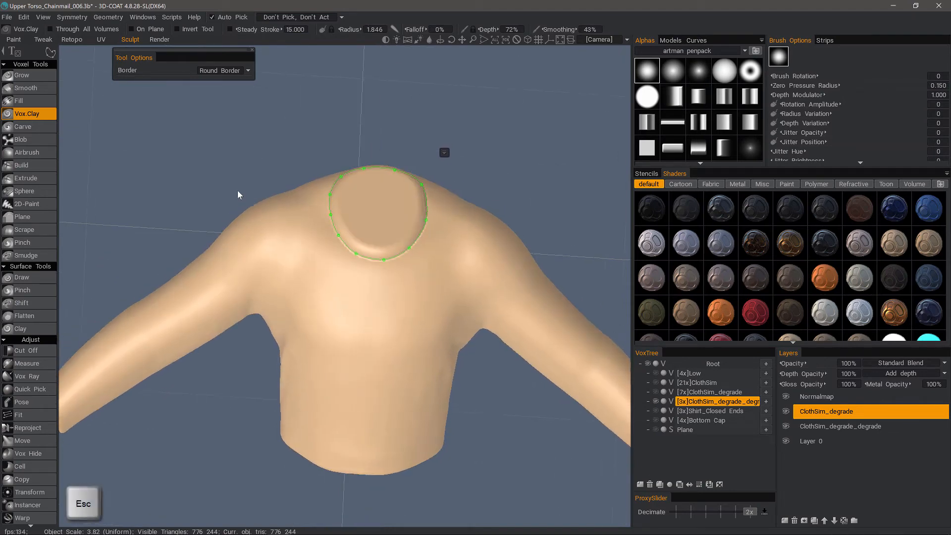
Step: From the bottom view, outline the waist opening with a closed spline, apply Vox Clay to cap it, and clear the curve
{"action": "left_click_drag", "start_coordinate": [263, 353], "coordinate": [368, 203], "text": "alt"}
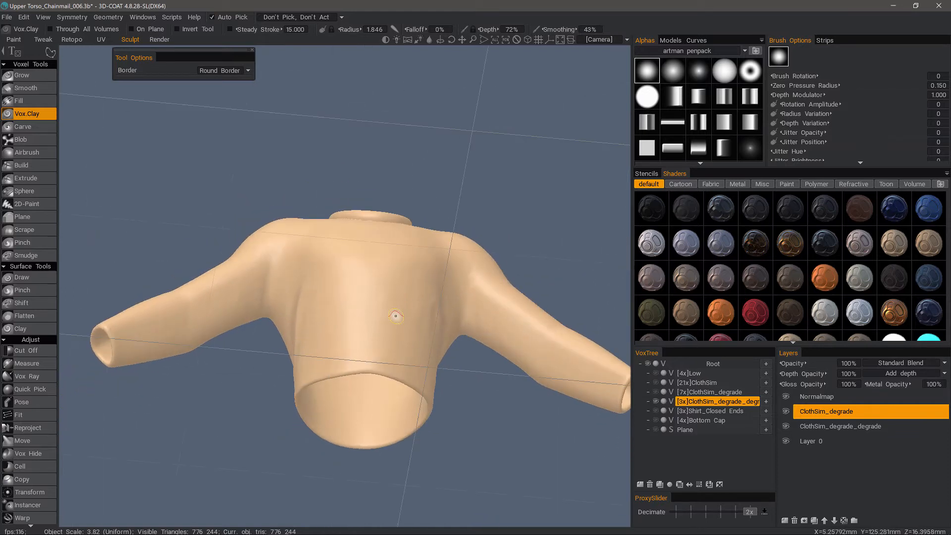
{"action": "key", "text": "KP_1"}
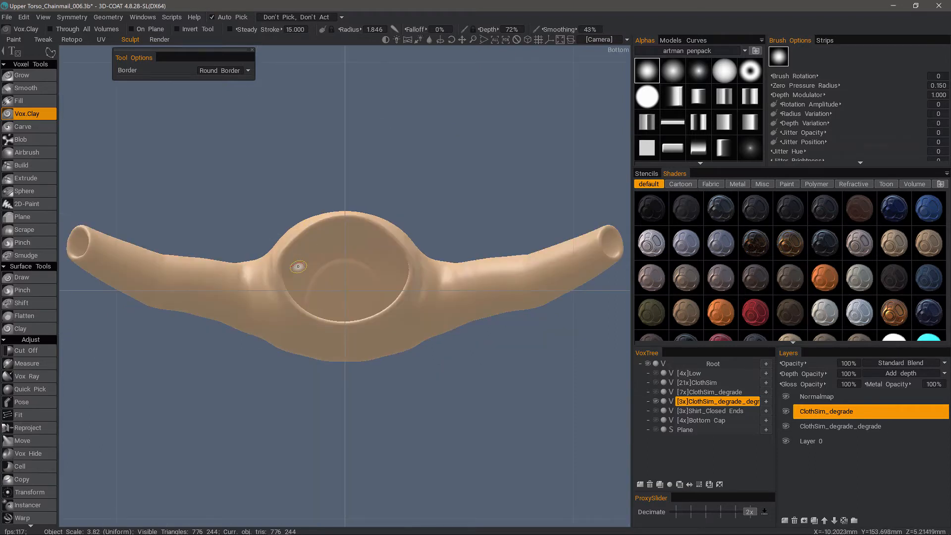
{"action": "scroll", "coordinate": [333, 191], "scroll_direction": "up", "scroll_amount": 8}
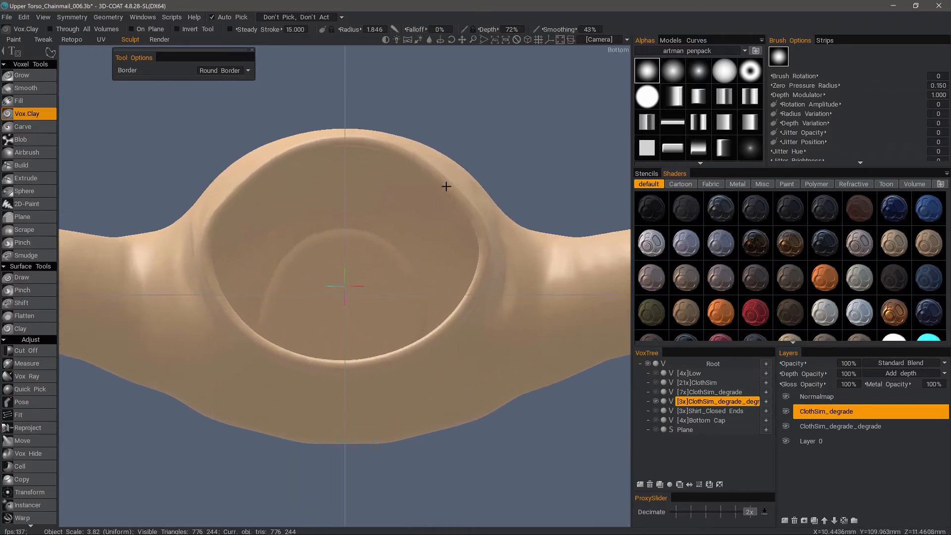
{"action": "mouse_move", "coordinate": [212, 235]}
{"action": "left_mouse_down", "text": "shift"}
{"action": "mouse_move", "coordinate": [252, 179]}
{"action": "mouse_move", "coordinate": [240, 197]}
{"action": "mouse_move", "coordinate": [294, 154]}
{"action": "mouse_move", "coordinate": [349, 144]}
{"action": "mouse_move", "coordinate": [440, 178]}
{"action": "mouse_move", "coordinate": [469, 212]}
{"action": "mouse_move", "coordinate": [480, 275]}
{"action": "mouse_move", "coordinate": [441, 329]}
{"action": "mouse_move", "coordinate": [364, 365]}
{"action": "mouse_move", "coordinate": [305, 366]}
{"action": "mouse_move", "coordinate": [253, 342]}
{"action": "mouse_move", "coordinate": [221, 307]}
{"action": "mouse_move", "coordinate": [206, 267]}
{"action": "mouse_move", "coordinate": [212, 274]}
{"action": "left_mouse_up", "text": "shift"}
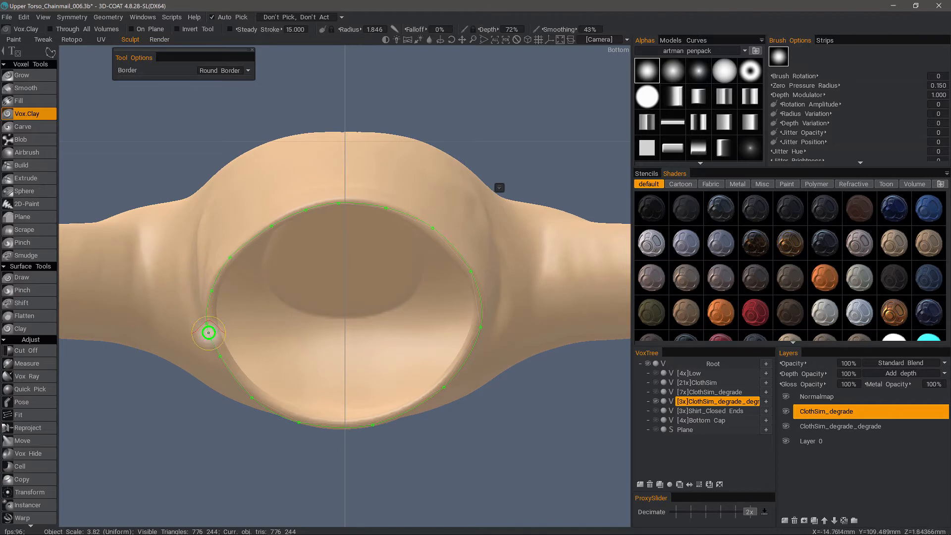
{"action": "key", "text": "Return"}
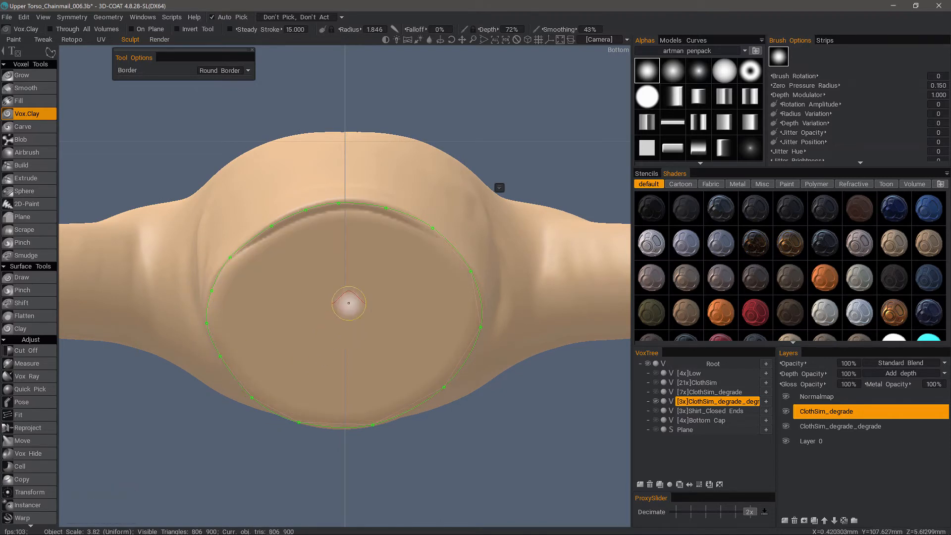
{"action": "key", "text": "Escape"}
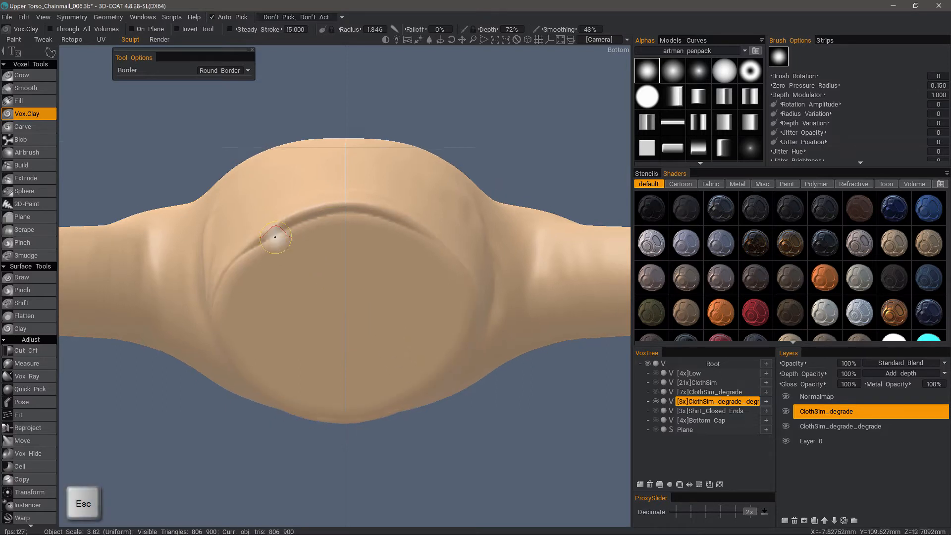
Step: Enable mirror symmetry across the X axis for capping the sleeves
{"action": "mouse_move", "coordinate": [274, 237]}
{"action": "right_mouse_down"}
{"action": "mouse_move", "coordinate": [281, 251]}
{"action": "mouse_move", "coordinate": [331, 278]}
{"action": "mouse_move", "coordinate": [329, 288]}
{"action": "right_mouse_up"}
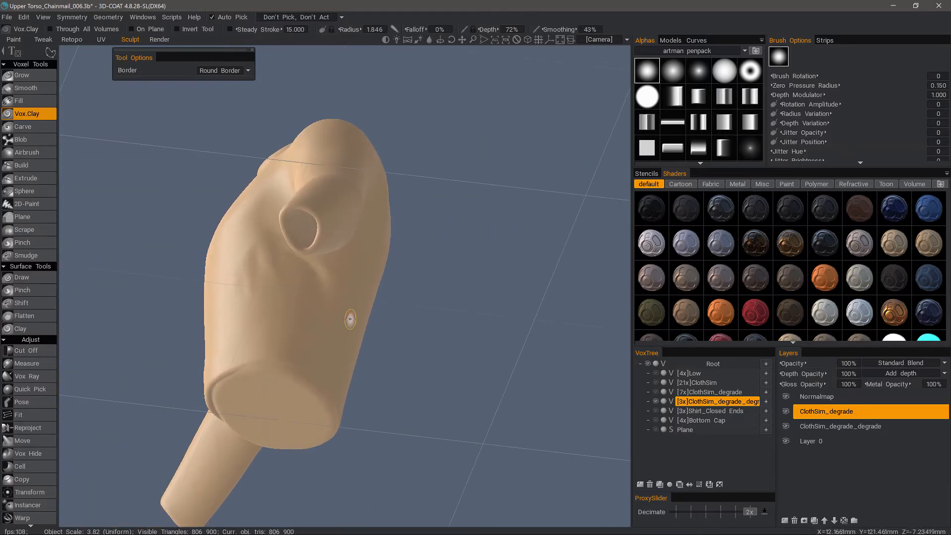
{"action": "key", "text": "s"}
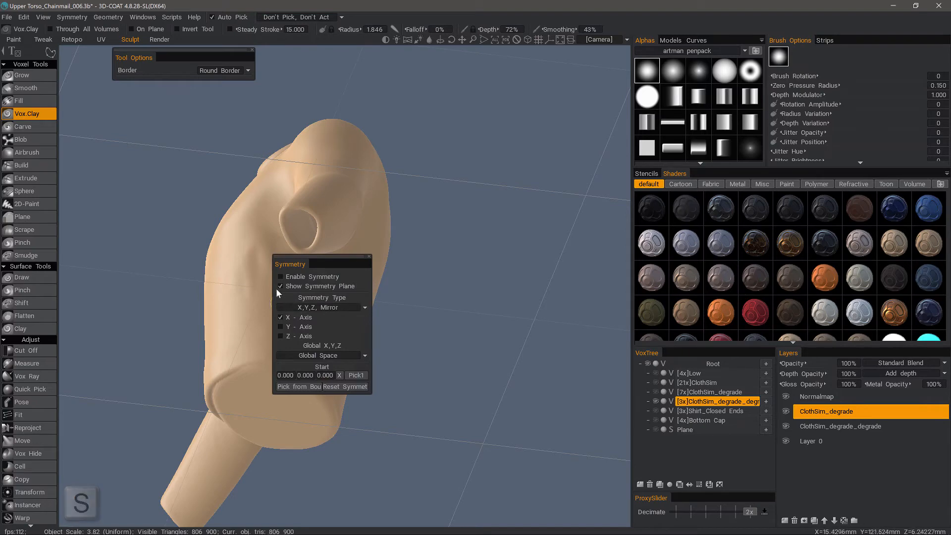
{"action": "left_click", "coordinate": [280, 277]}
Step: Outline a sleeve opening with a closed spline at brush radius 1.262 and apply Vox Clay to cap both sleeves
{"action": "right_click_drag", "start_coordinate": [292, 280], "coordinate": [494, 266]}
{"action": "mouse_move", "coordinate": [495, 266]}
{"action": "left_mouse_down", "text": "alt"}
{"action": "mouse_move", "coordinate": [272, 234]}
{"action": "mouse_move", "coordinate": [304, 240]}
{"action": "mouse_move", "coordinate": [278, 224]}
{"action": "mouse_move", "coordinate": [284, 170]}
{"action": "mouse_move", "coordinate": [304, 154]}
{"action": "mouse_move", "coordinate": [342, 156]}
{"action": "mouse_move", "coordinate": [367, 174]}
{"action": "mouse_move", "coordinate": [378, 199]}
{"action": "mouse_move", "coordinate": [375, 250]}
{"action": "mouse_move", "coordinate": [322, 280]}
{"action": "mouse_move", "coordinate": [292, 254]}
{"action": "mouse_move", "coordinate": [277, 190]}
{"action": "left_mouse_up", "text": "alt"}
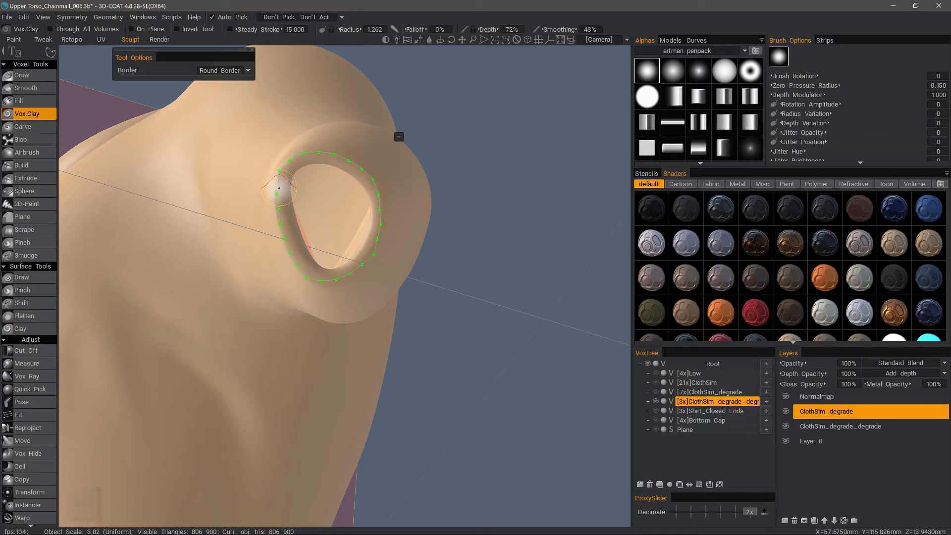
{"action": "key", "text": "Escape"}
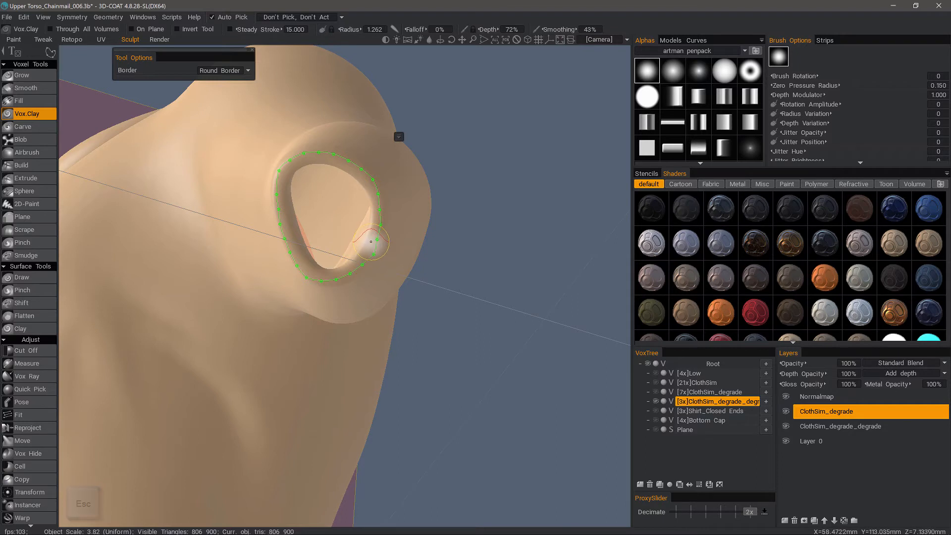
{"action": "key", "text": "Return"}
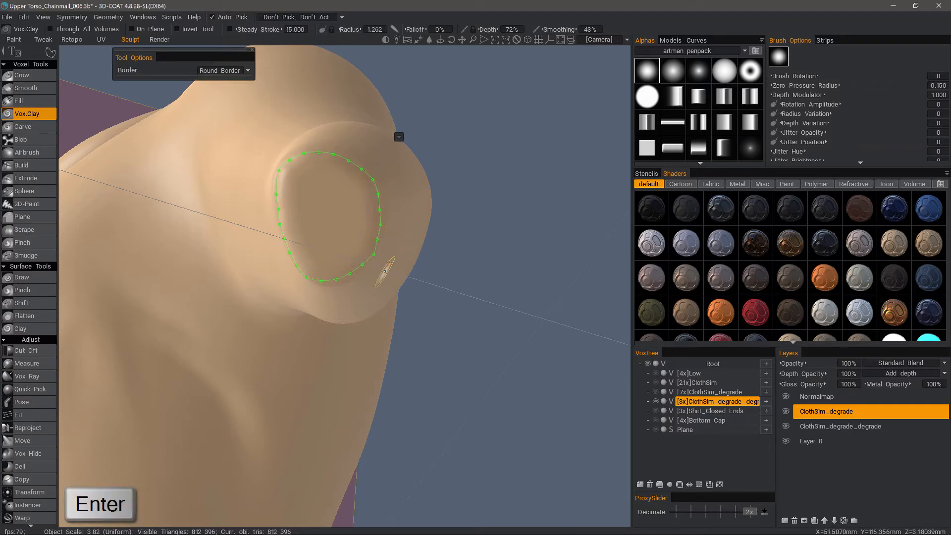
{"action": "mouse_move", "coordinate": [333, 343]}
{"action": "right_mouse_down"}
{"action": "mouse_move", "coordinate": [220, 242]}
{"action": "mouse_move", "coordinate": [267, 284]}
{"action": "right_mouse_up"}
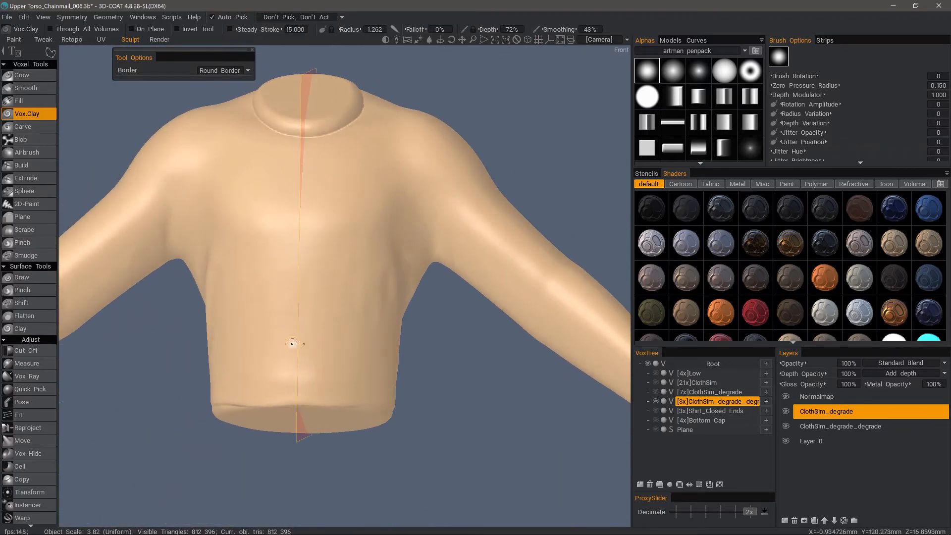
{"action": "key", "text": "s"}
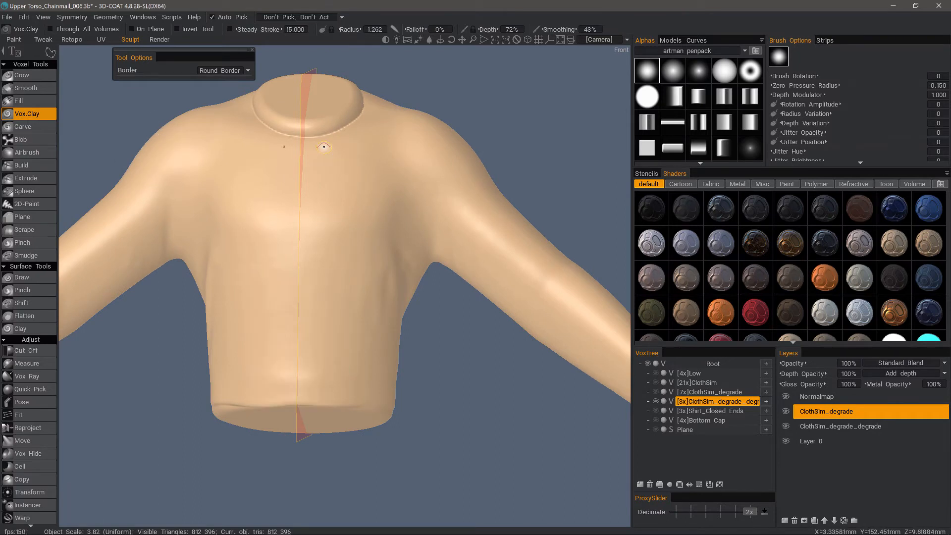
Step: Toggle symmetry off and smooth the entire capped shirt volume with the Smooth All command
{"action": "left_click", "coordinate": [74, 17]}
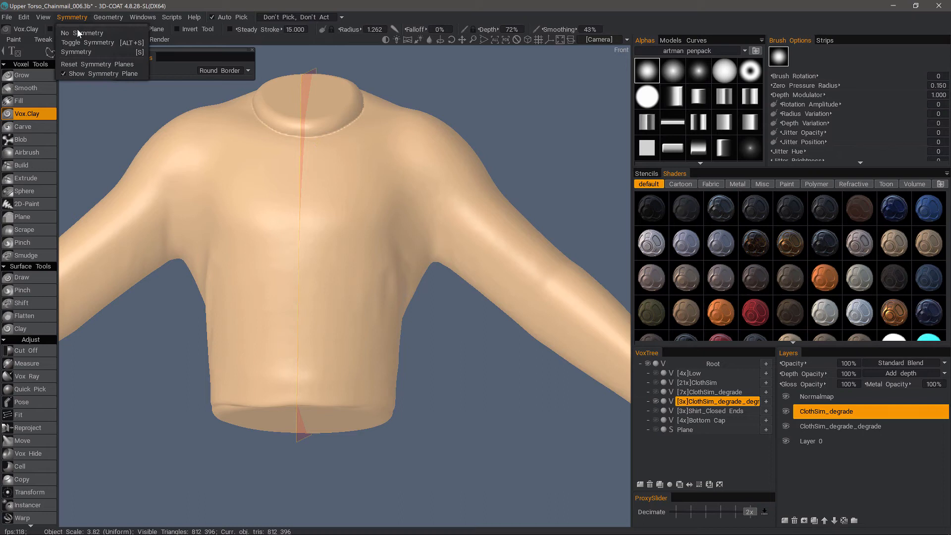
{"action": "left_click", "coordinate": [102, 43]}
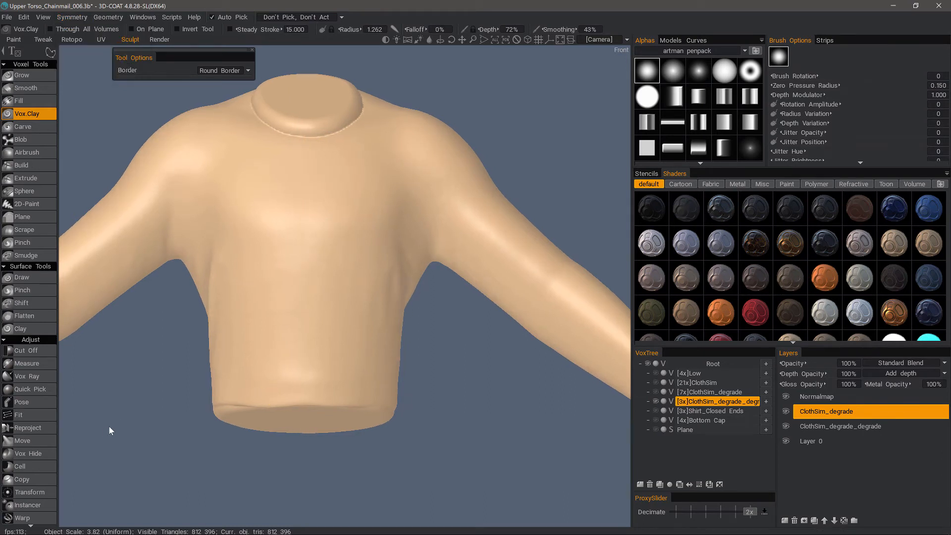
{"action": "right_click_drag", "start_coordinate": [109, 427], "coordinate": [153, 407]}
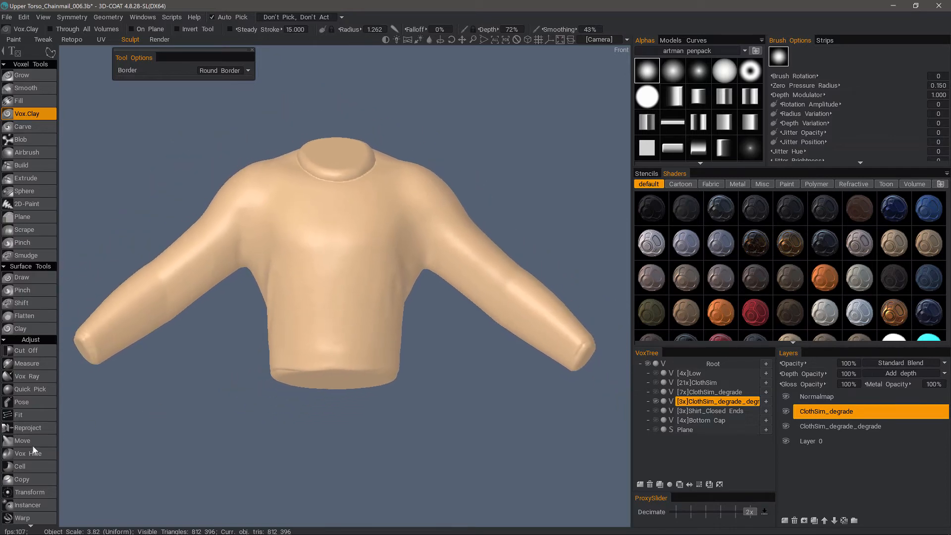
{"action": "scroll", "coordinate": [36, 469], "scroll_direction": "down", "scroll_amount": 7}
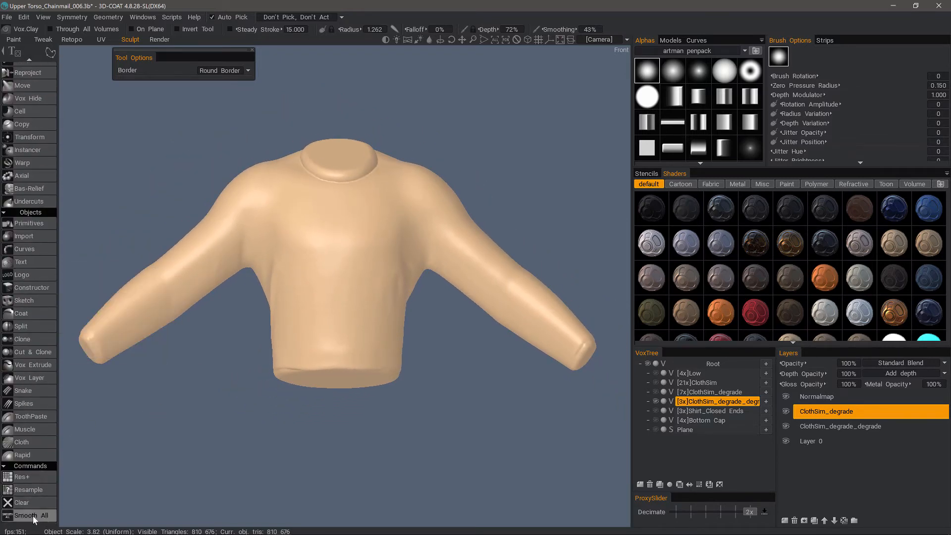
{"action": "left_click_drag", "start_coordinate": [138, 487], "coordinate": [238, 324]}
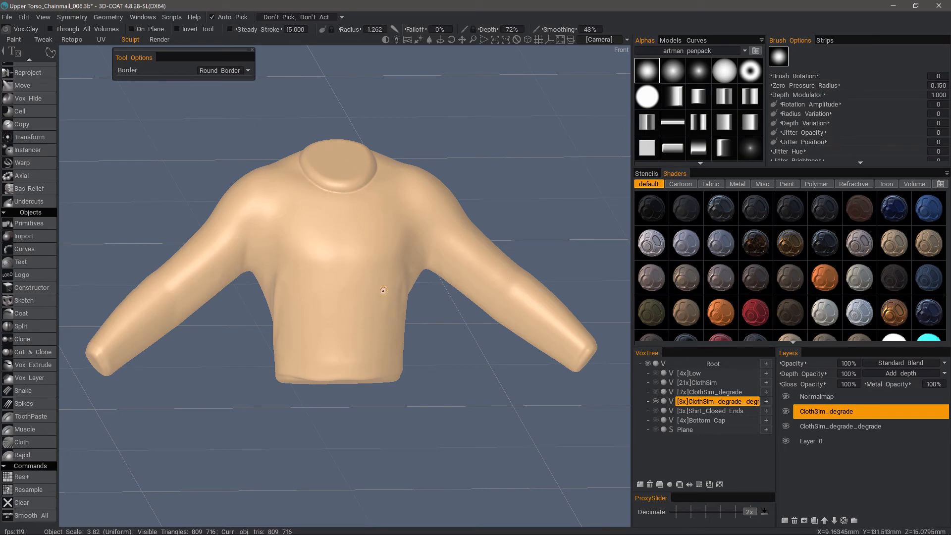
{"action": "middle_click_drag", "start_coordinate": [345, 333], "coordinate": [321, 280]}
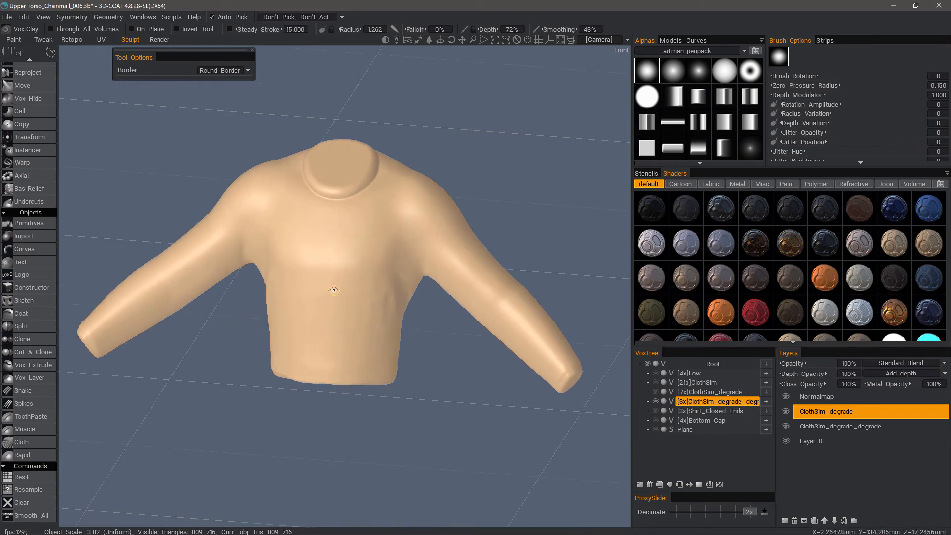
{"action": "middle_click_drag", "start_coordinate": [365, 241], "coordinate": [413, 262]}
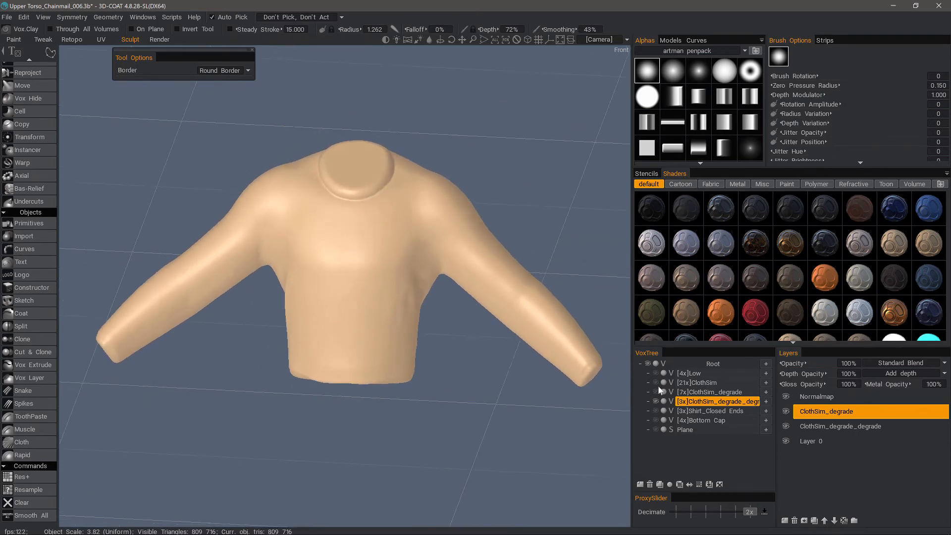
Step: Apply Fill Voids to the ClothSim_degrade_degrade volume so the capped shirt becomes solid inside
{"action": "right_click", "coordinate": [709, 402]}
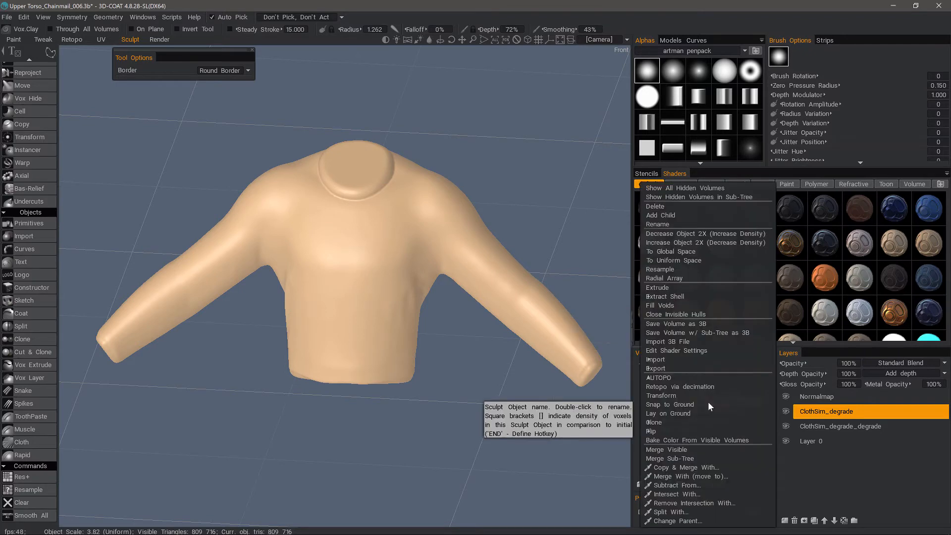
{"action": "left_click", "coordinate": [674, 305]}
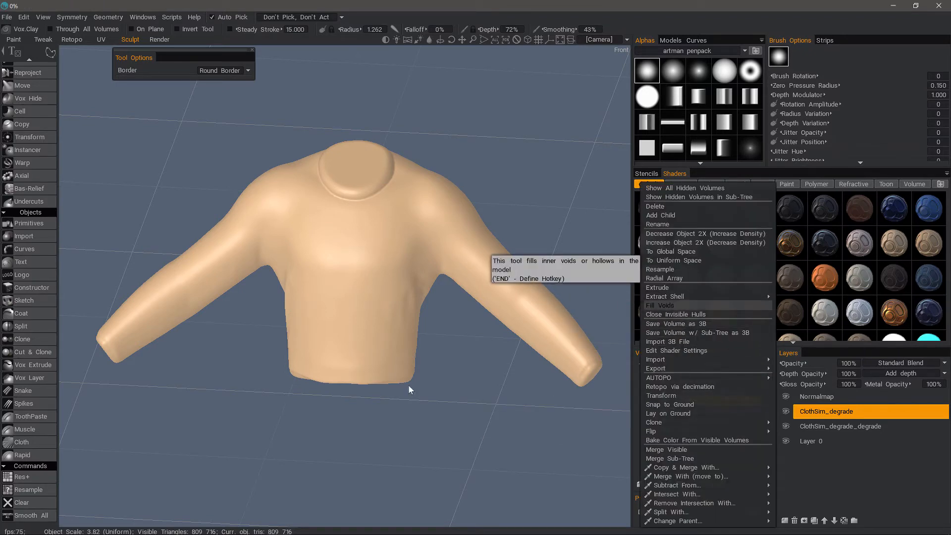
{"action": "left_click_drag", "start_coordinate": [423, 420], "coordinate": [404, 411]}
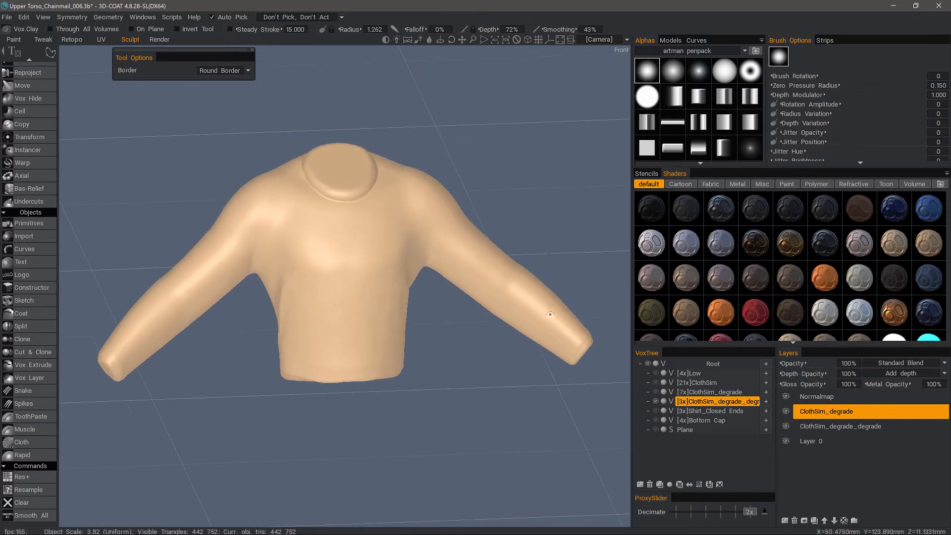
{"action": "left_click_drag", "start_coordinate": [165, 337], "coordinate": [135, 313]}
{"action": "left_click_drag", "start_coordinate": [395, 282], "coordinate": [404, 270], "text": "alt"}
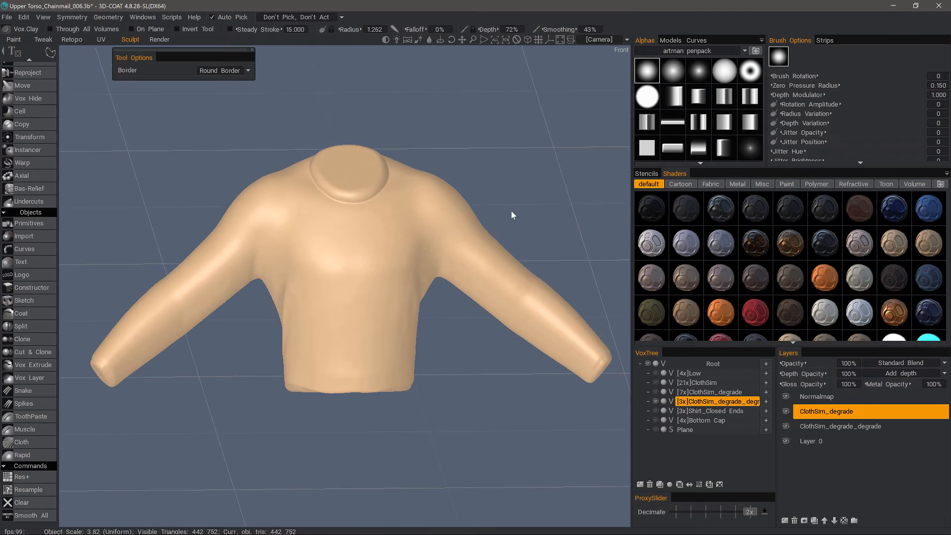
{"action": "left_click_drag", "start_coordinate": [511, 212], "coordinate": [513, 215]}
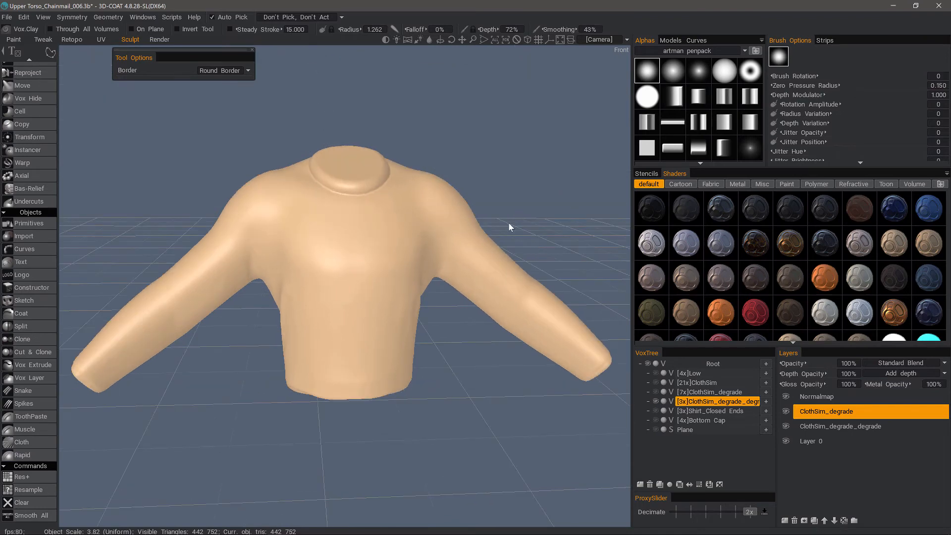
Step: Return Vox Clay from spline to freehand brush strokes and switch off Cuda Smooth Boost in the geometry settings
{"action": "left_click_drag", "start_coordinate": [421, 367], "coordinate": [342, 317]}
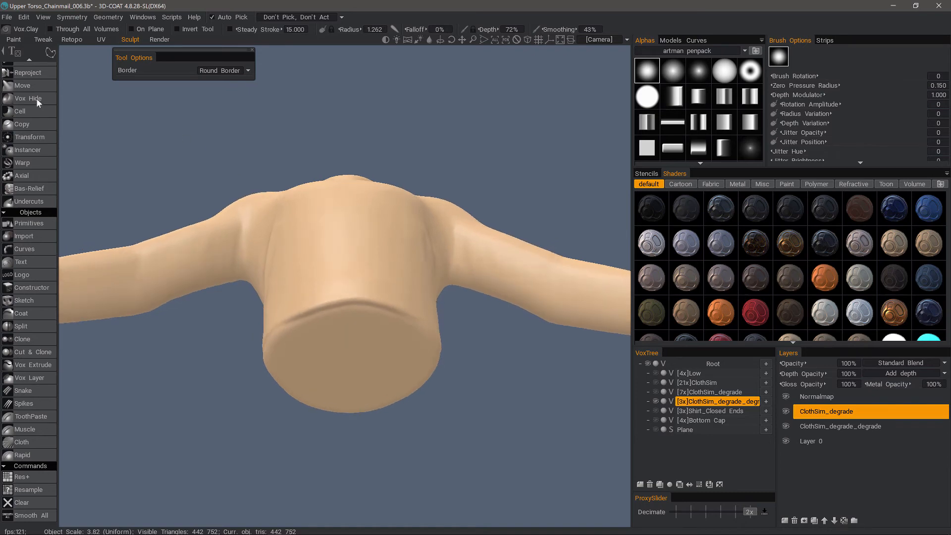
{"action": "scroll", "coordinate": [37, 164], "scroll_direction": "up", "scroll_amount": 10}
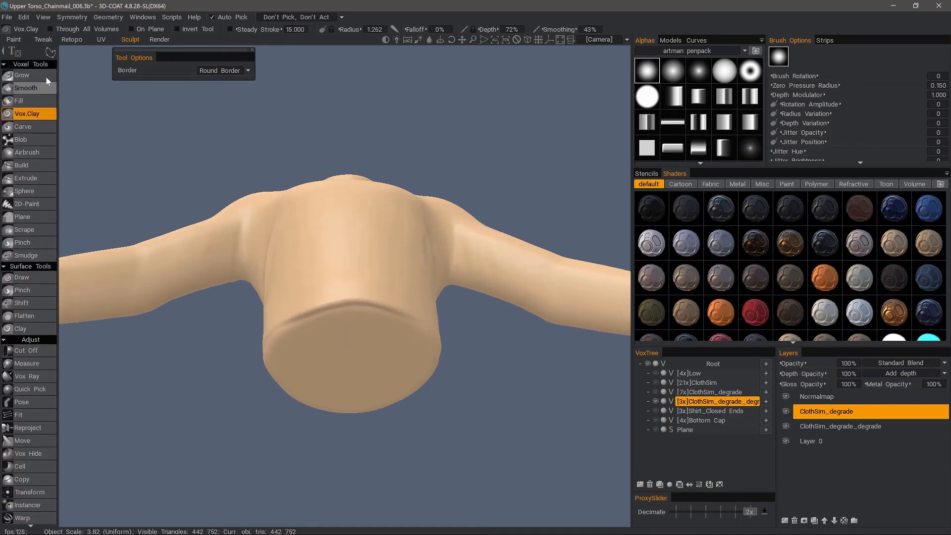
{"action": "left_click", "coordinate": [80, 53]}
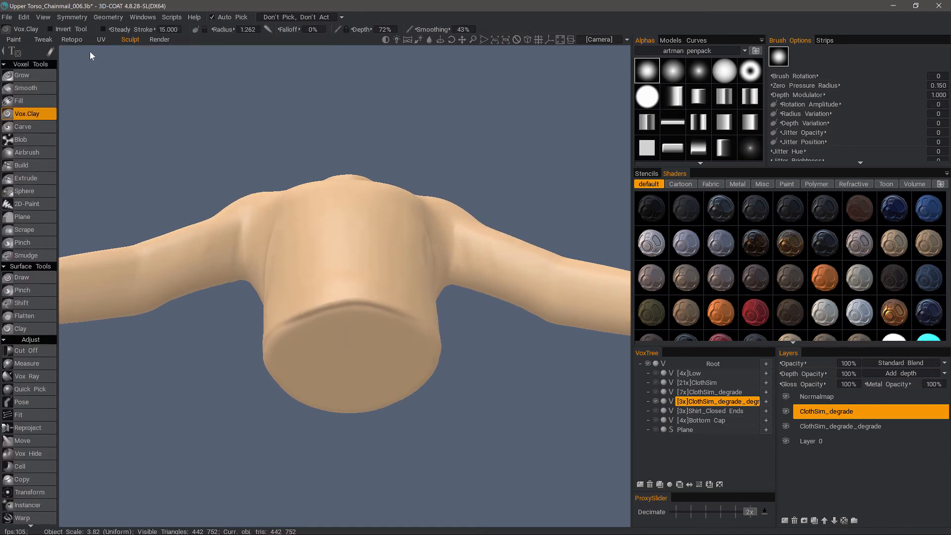
{"action": "left_click_drag", "start_coordinate": [336, 277], "coordinate": [336, 311]}
{"action": "middle_click_drag", "start_coordinate": [336, 312], "coordinate": [367, 228], "text": "alt"}
{"action": "right_click_drag", "start_coordinate": [368, 227], "coordinate": [356, 259], "text": "alt"}
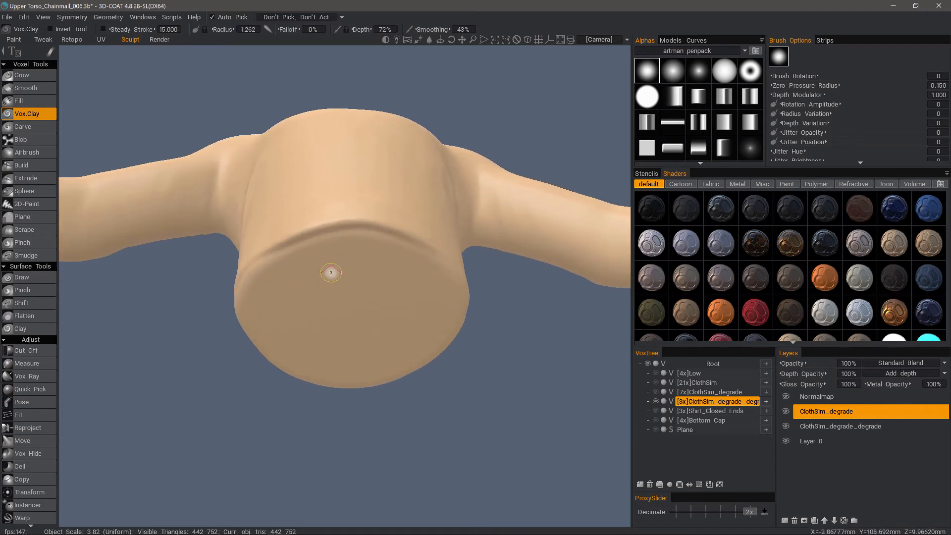
{"action": "left_click", "coordinate": [108, 17]}
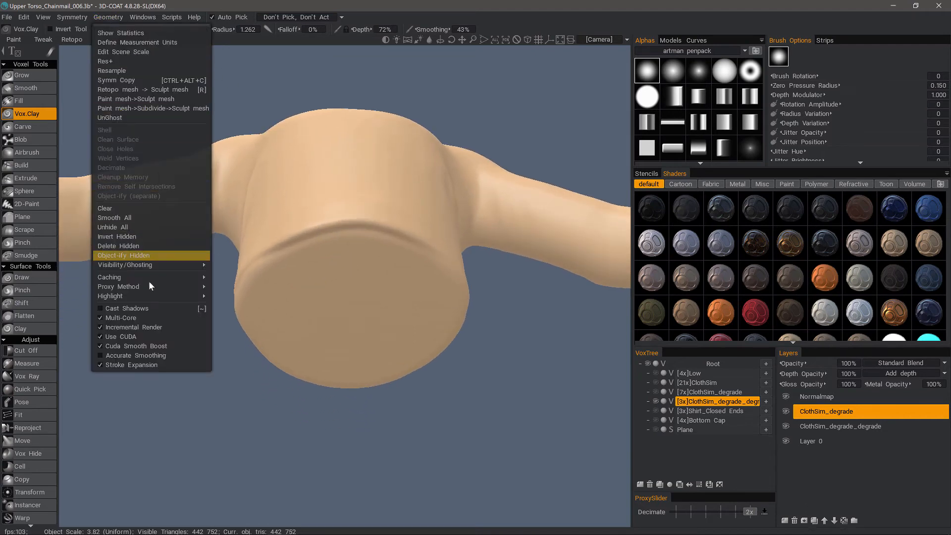
{"action": "left_click", "coordinate": [136, 347]}
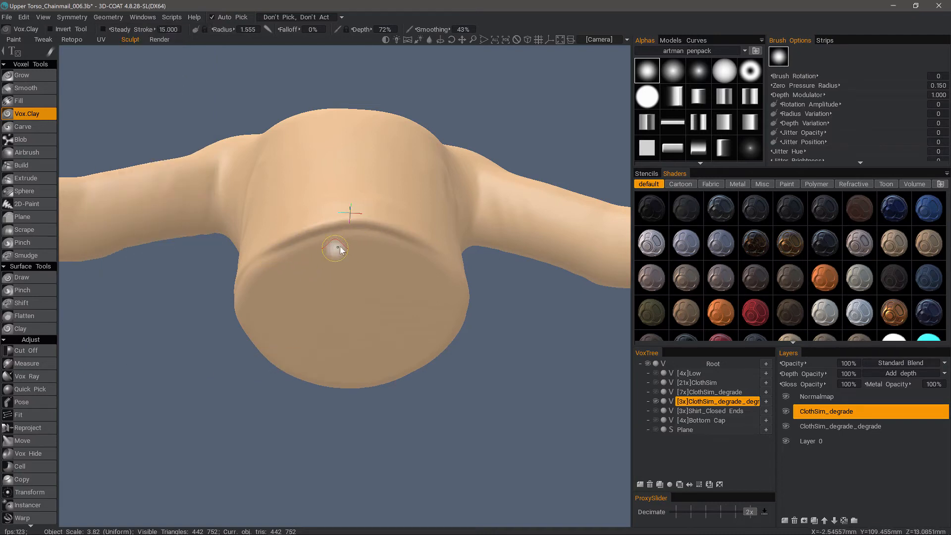
Step: Set the brush radius to 1.906 and smoothing to 19%, and smooth out the crease along the waist edge
{"action": "right_click_drag", "start_coordinate": [337, 247], "coordinate": [344, 247]}
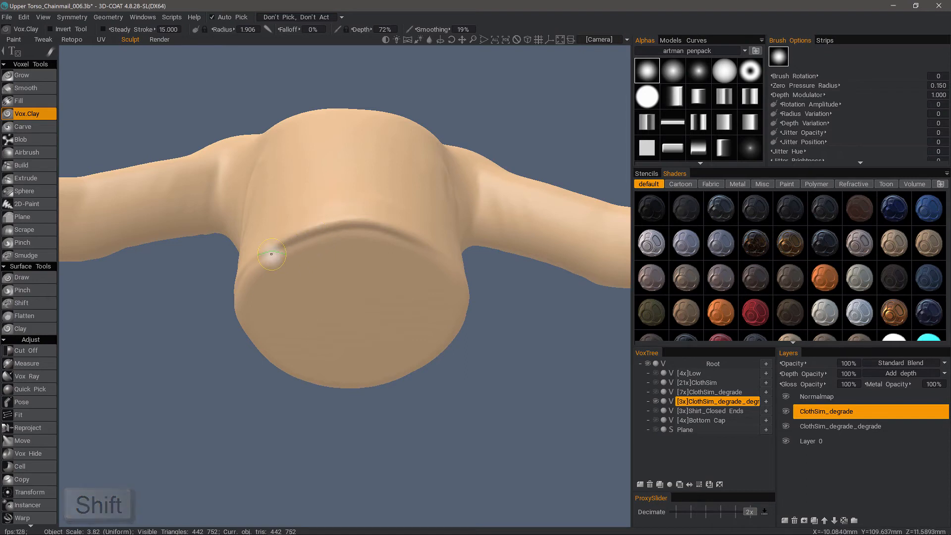
{"action": "mouse_move", "coordinate": [318, 237]}
{"action": "left_mouse_down", "text": "shift"}
{"action": "mouse_move", "coordinate": [280, 253]}
{"action": "mouse_move", "coordinate": [322, 232]}
{"action": "mouse_move", "coordinate": [438, 247]}
{"action": "mouse_move", "coordinate": [350, 233]}
{"action": "mouse_move", "coordinate": [373, 229]}
{"action": "mouse_move", "coordinate": [253, 262]}
{"action": "left_mouse_up", "text": "shift"}
{"action": "mouse_move", "coordinate": [353, 230]}
{"action": "left_mouse_down", "text": "shift"}
{"action": "mouse_move", "coordinate": [442, 255]}
{"action": "mouse_move", "coordinate": [441, 339]}
{"action": "mouse_move", "coordinate": [401, 298]}
{"action": "left_mouse_up", "text": "shift"}
{"action": "right_click_drag", "start_coordinate": [400, 297], "coordinate": [382, 343], "text": "alt"}
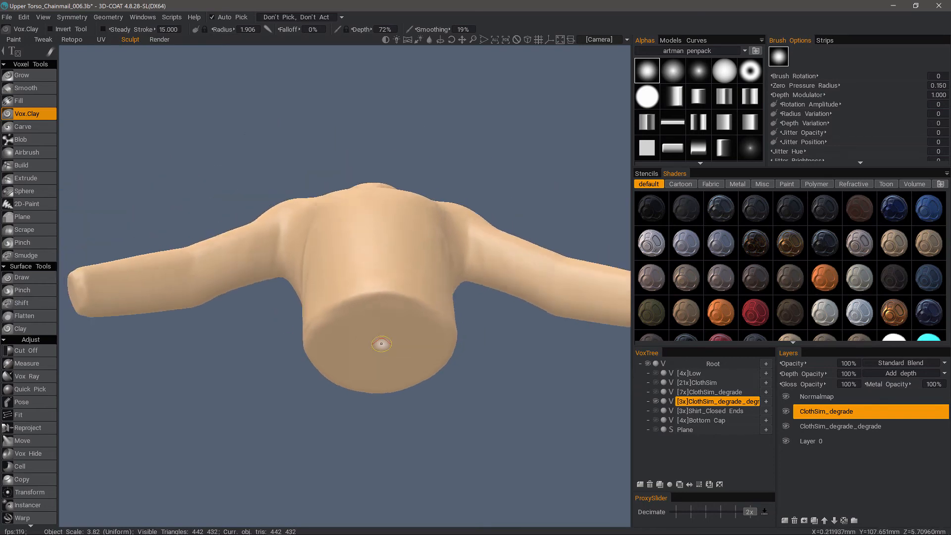
Step: Run AUTOPO on the shirt volume with 4000 polygons at Best Quality, Slowest, and skip the density painting stage
{"action": "left_click_drag", "start_coordinate": [382, 344], "coordinate": [421, 343], "text": "alt"}
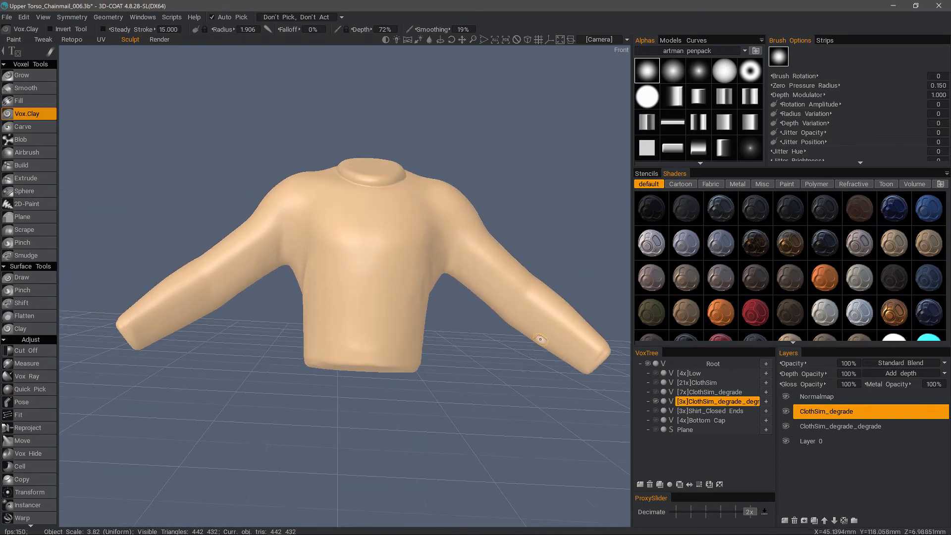
{"action": "right_click", "coordinate": [704, 402]}
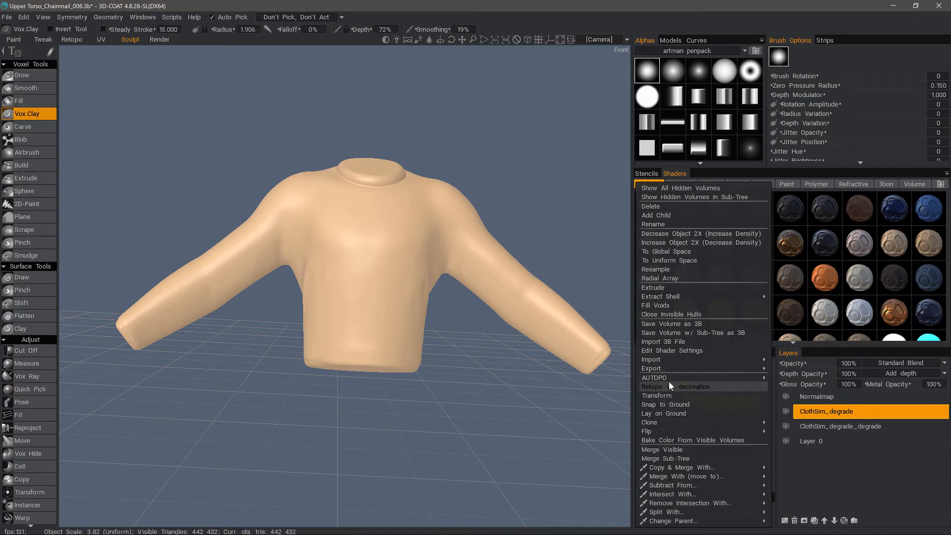
{"action": "mouse_move", "coordinate": [640, 379]}
{"action": "left_click", "coordinate": [588, 335]}
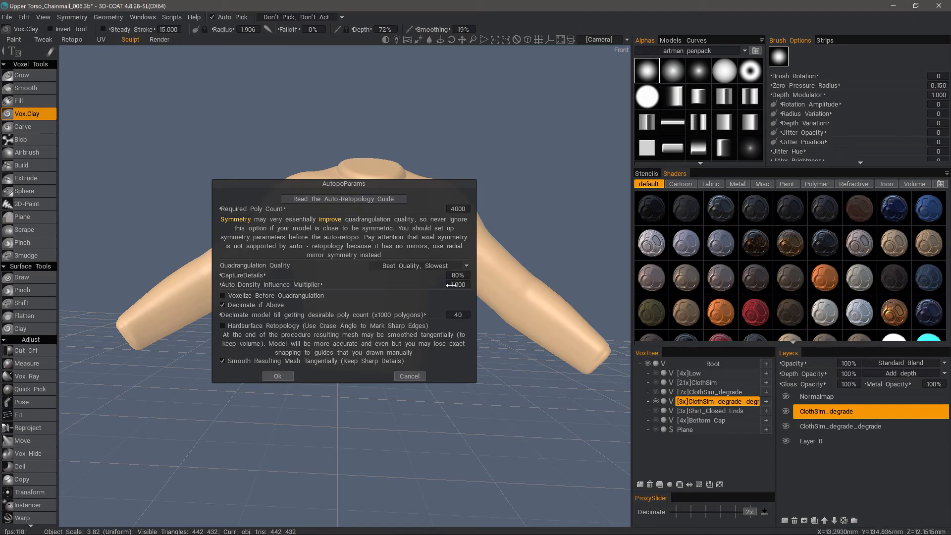
{"action": "left_click", "coordinate": [278, 377]}
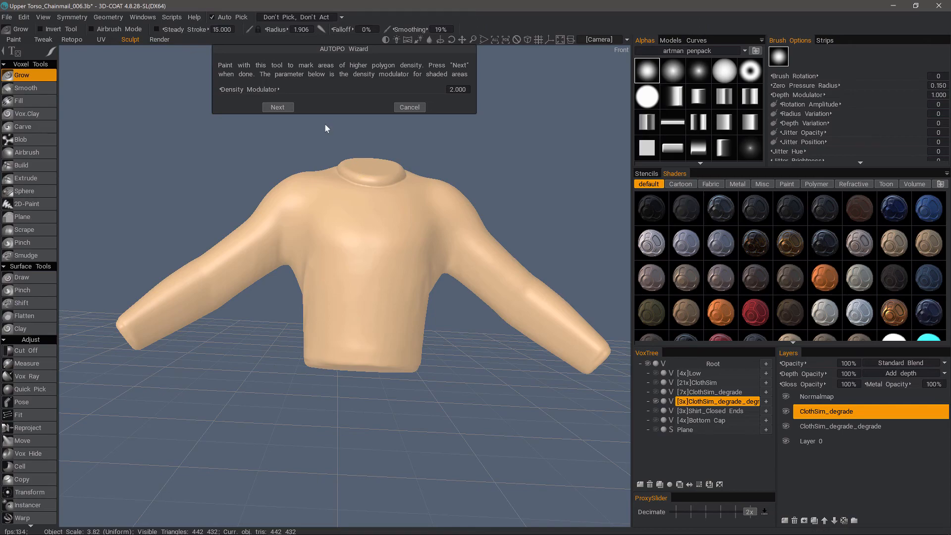
{"action": "left_click", "coordinate": [278, 107]}
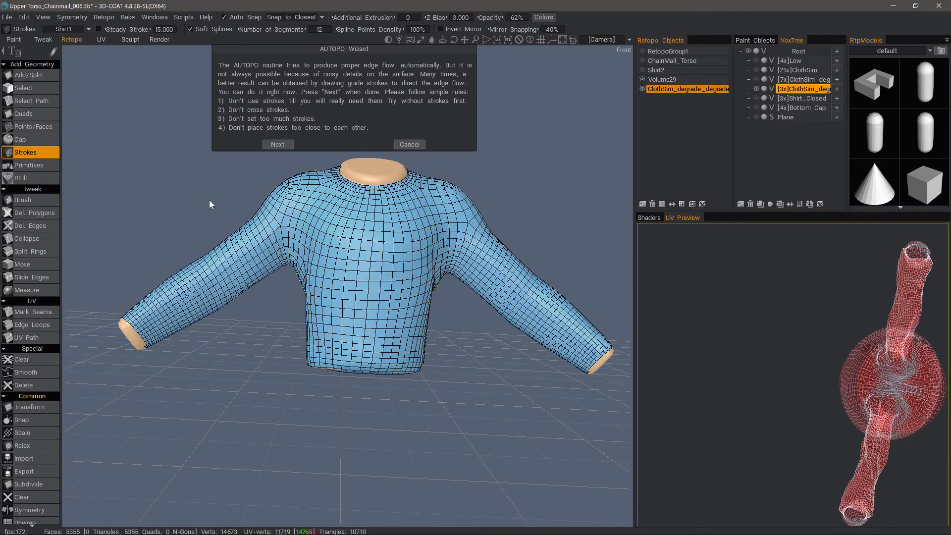
Step: Hide the existing ClothSim_degrade_degrade retopo mesh, make Volume29 active, and delete the curved guide stroke across the chest
{"action": "left_click_drag", "start_coordinate": [164, 216], "coordinate": [344, 214], "text": "alt"}
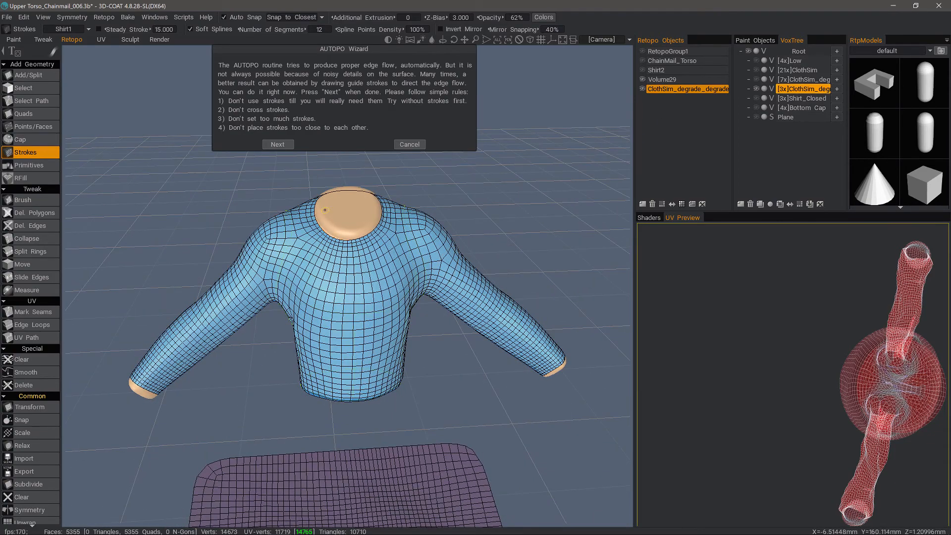
{"action": "left_click", "coordinate": [644, 88]}
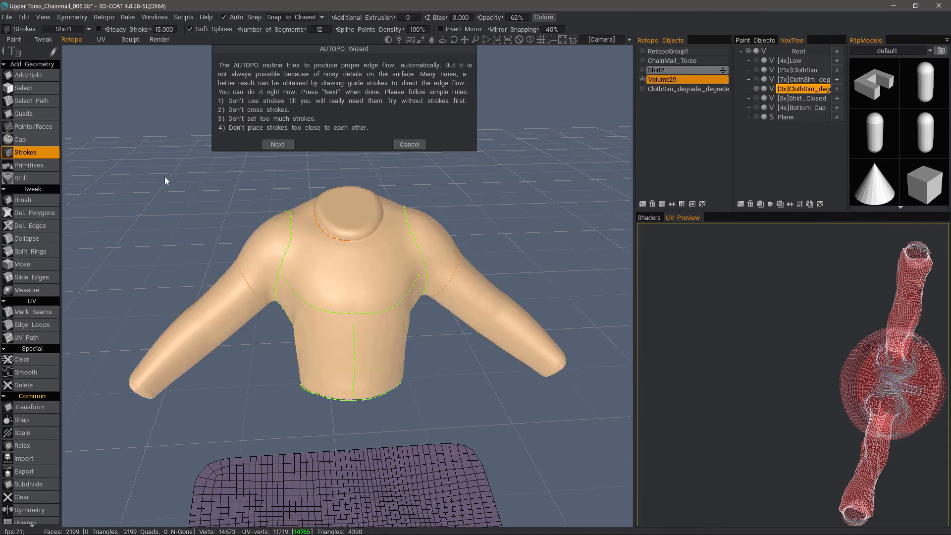
{"action": "left_click_drag", "start_coordinate": [323, 267], "coordinate": [351, 282], "text": "alt"}
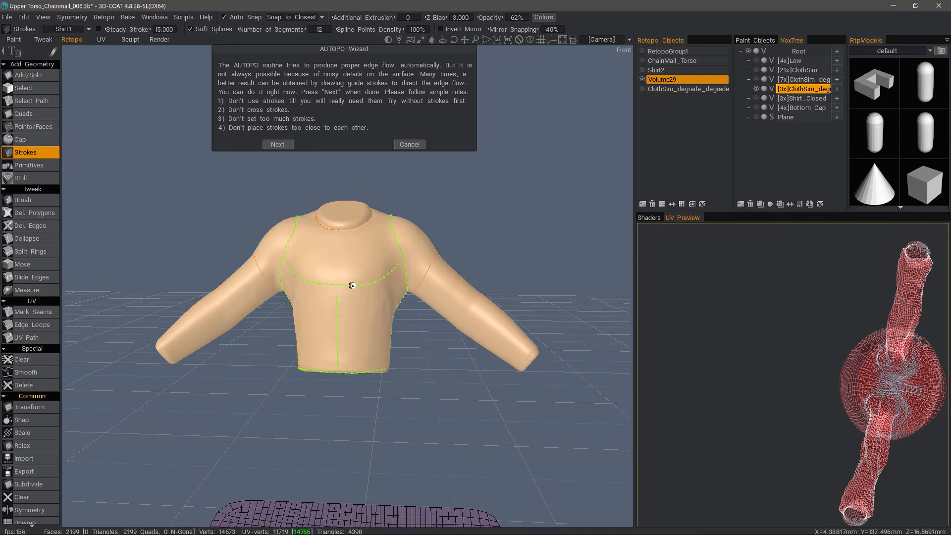
{"action": "scroll", "coordinate": [307, 292], "scroll_direction": "up", "scroll_amount": 3}
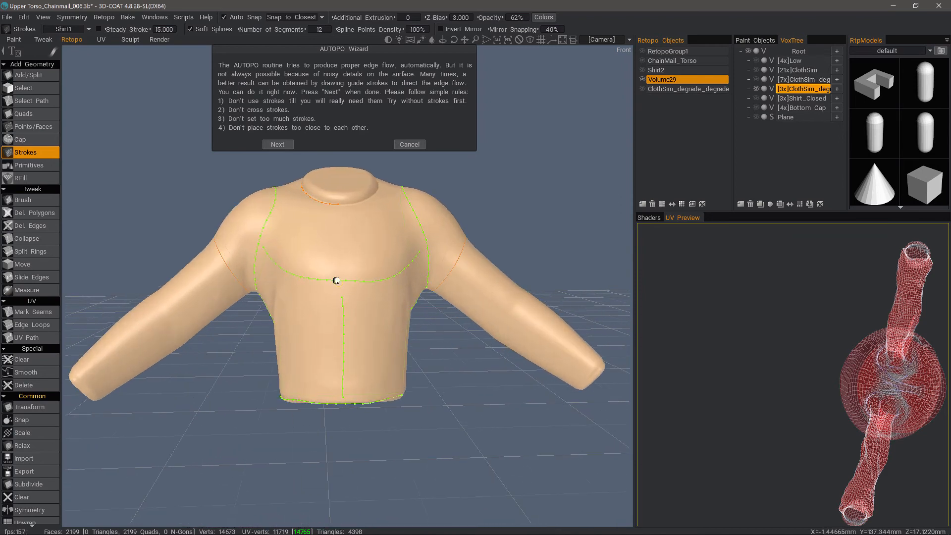
{"action": "key", "text": "Delete"}
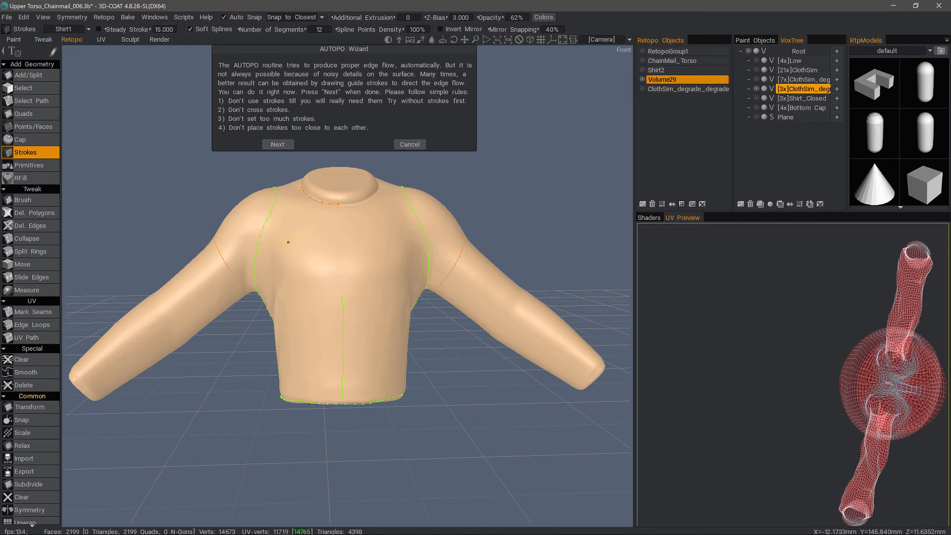
Step: Draw a curved guide stroke across the front of the chest from one armpit to the other
{"action": "middle_click_drag", "start_coordinate": [267, 255], "coordinate": [291, 269]}
{"action": "middle_click_drag", "start_coordinate": [421, 255], "coordinate": [328, 278]}
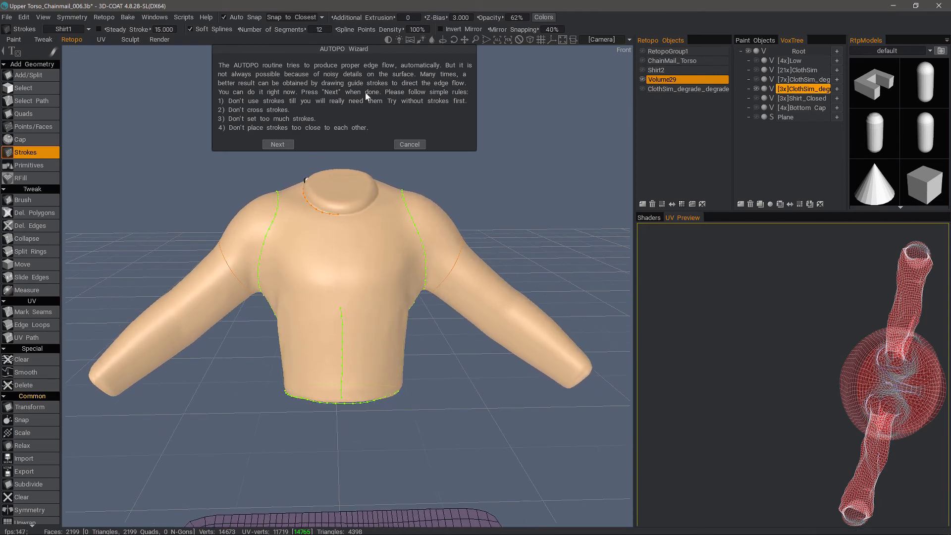
{"action": "middle_click_drag", "start_coordinate": [269, 240], "coordinate": [282, 273]}
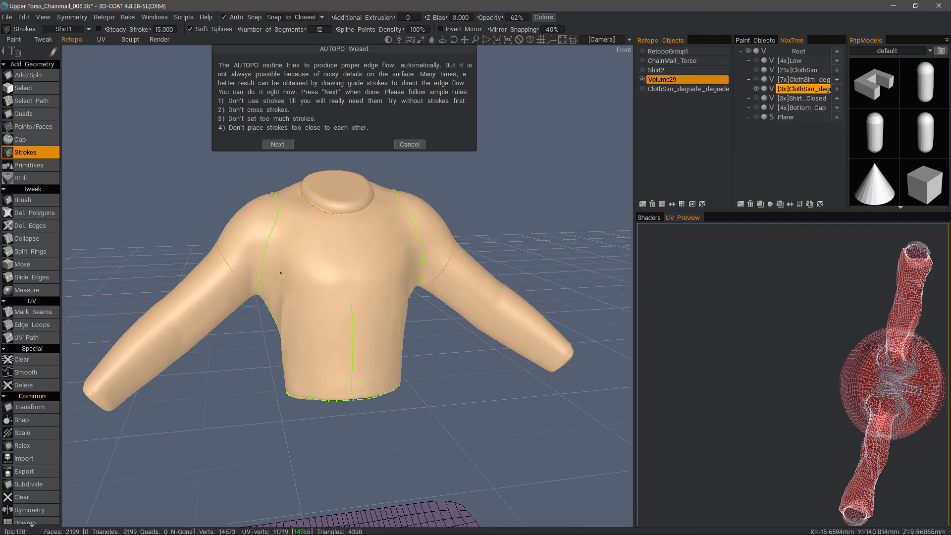
{"action": "key", "text": "Escape"}
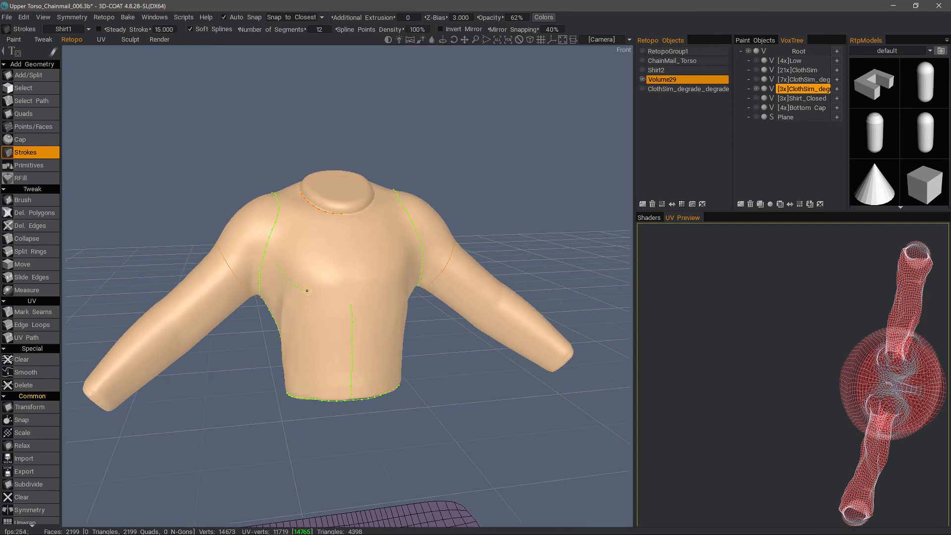
{"action": "middle_click_drag", "start_coordinate": [347, 294], "coordinate": [408, 288]}
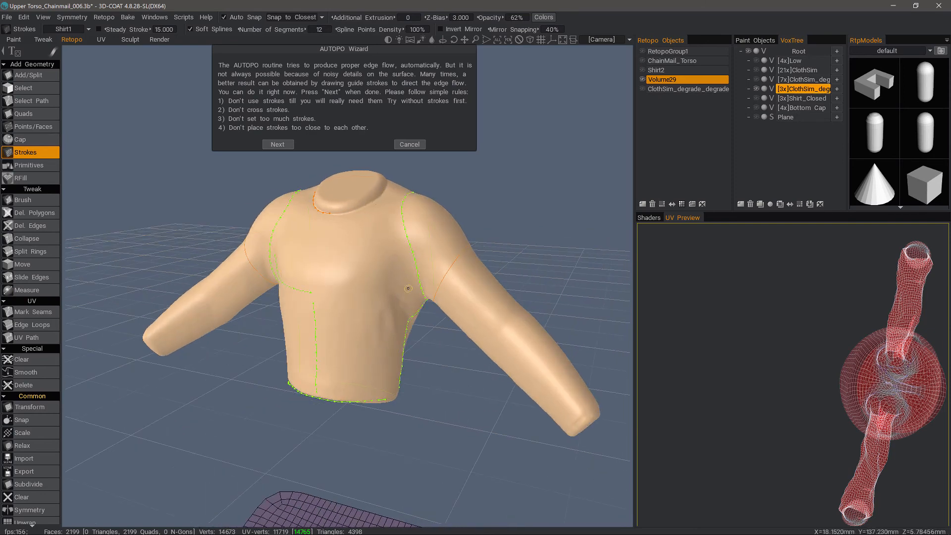
{"action": "left_click_drag", "start_coordinate": [405, 266], "coordinate": [360, 287]}
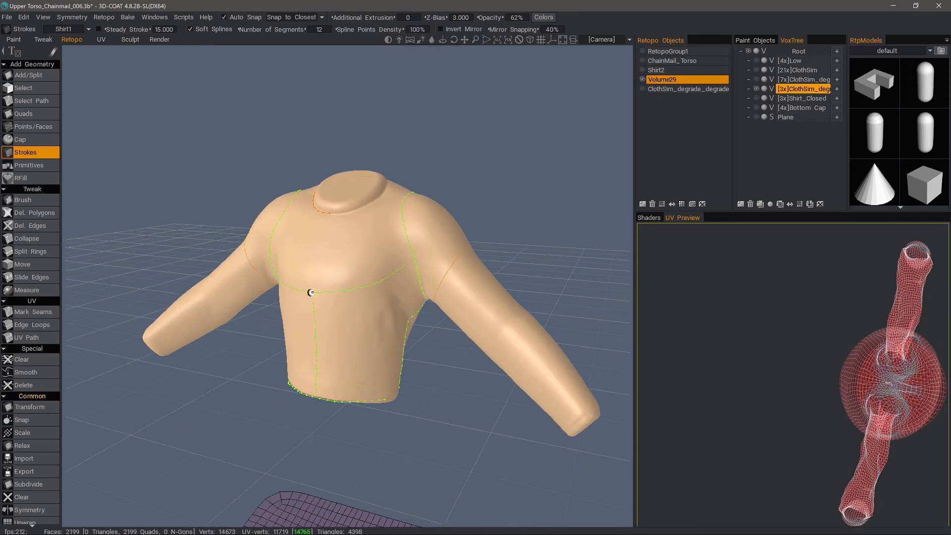
Step: Remove the guide stroke around the base of the neck
{"action": "mouse_move", "coordinate": [409, 354]}
{"action": "left_mouse_down", "text": "alt"}
{"action": "mouse_move", "coordinate": [364, 278]}
{"action": "mouse_move", "coordinate": [378, 318]}
{"action": "mouse_move", "coordinate": [395, 276]}
{"action": "mouse_move", "coordinate": [354, 189]}
{"action": "mouse_move", "coordinate": [390, 239]}
{"action": "left_mouse_up", "text": "alt"}
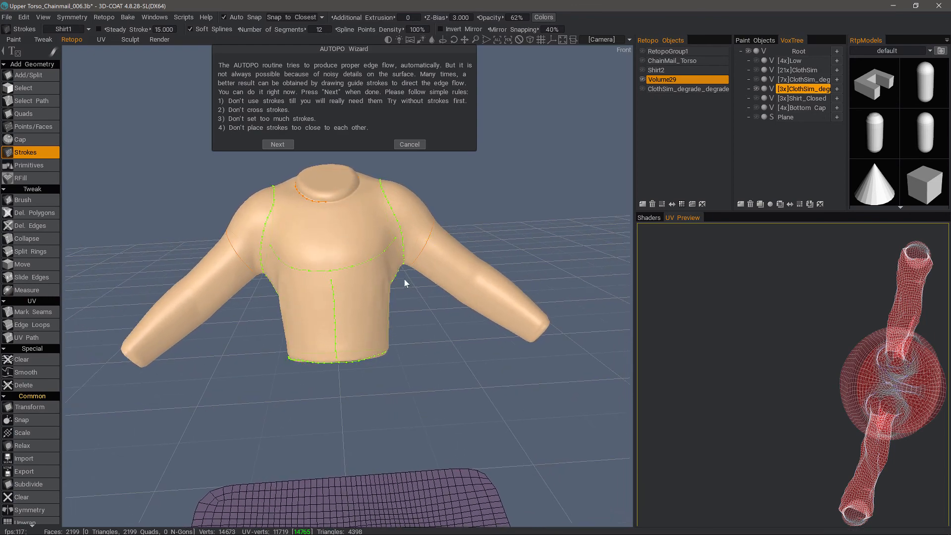
{"action": "left_click_drag", "start_coordinate": [424, 269], "coordinate": [433, 248], "text": "alt"}
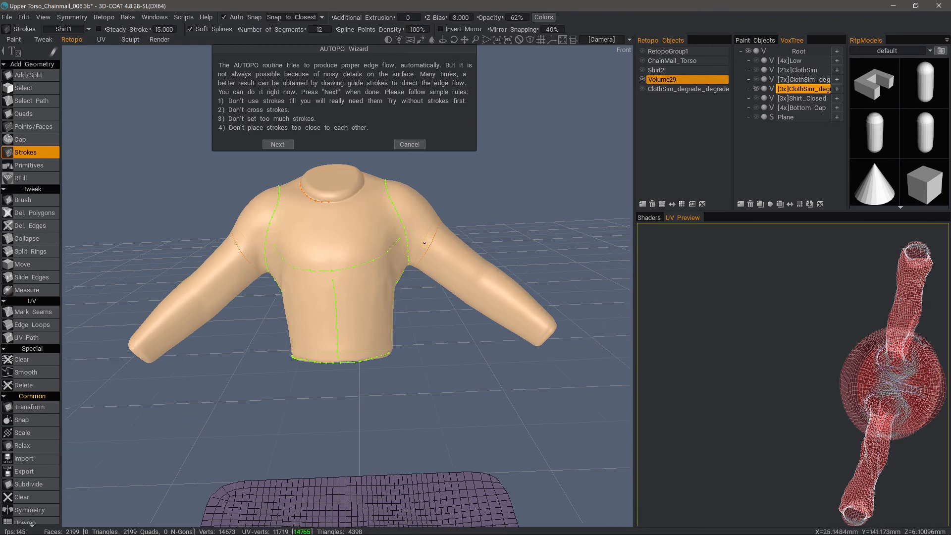
{"action": "mouse_move", "coordinate": [425, 243]}
{"action": "left_mouse_down", "text": "alt"}
{"action": "mouse_move", "coordinate": [190, 274]}
{"action": "mouse_move", "coordinate": [187, 340]}
{"action": "mouse_move", "coordinate": [227, 354]}
{"action": "mouse_move", "coordinate": [341, 243]}
{"action": "mouse_move", "coordinate": [319, 231]}
{"action": "mouse_move", "coordinate": [349, 263]}
{"action": "mouse_move", "coordinate": [319, 239]}
{"action": "mouse_move", "coordinate": [289, 289]}
{"action": "mouse_move", "coordinate": [316, 272]}
{"action": "mouse_move", "coordinate": [330, 206]}
{"action": "mouse_move", "coordinate": [269, 245]}
{"action": "mouse_move", "coordinate": [174, 282]}
{"action": "left_mouse_up", "text": "alt"}
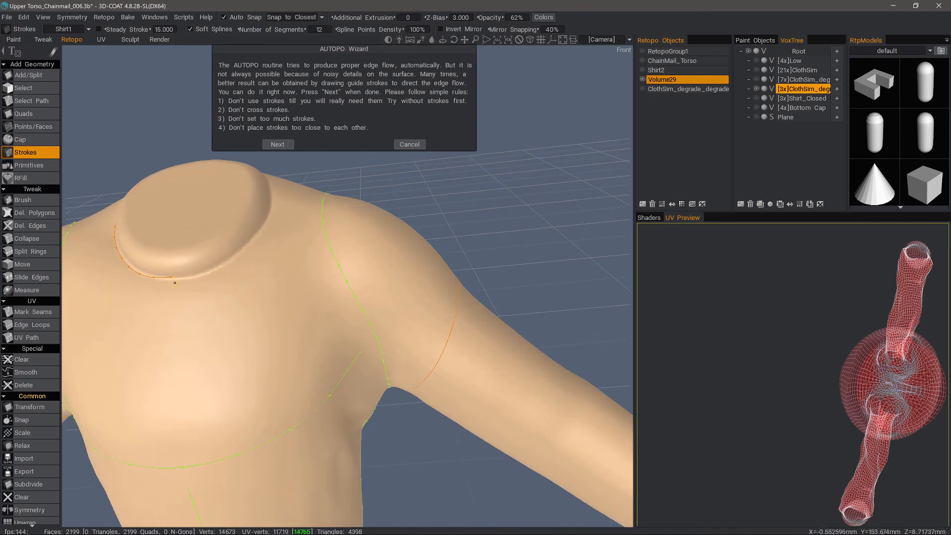
{"action": "mouse_move", "coordinate": [258, 244]}
{"action": "left_mouse_down", "text": "alt"}
{"action": "mouse_move", "coordinate": [227, 270]}
{"action": "mouse_move", "coordinate": [268, 275]}
{"action": "left_mouse_up", "text": "alt"}
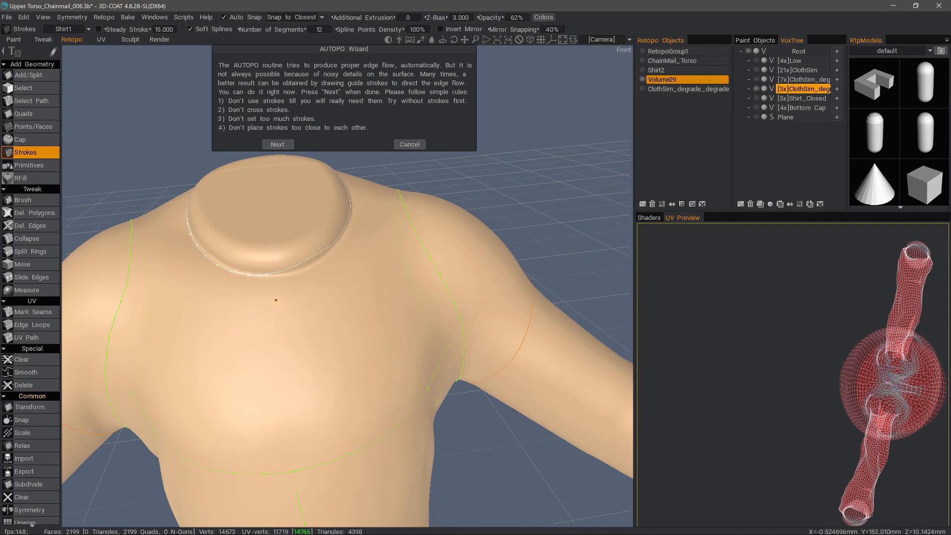
{"action": "key", "text": "ctrl+z"}
{"action": "scroll", "coordinate": [330, 272], "scroll_direction": "down", "scroll_amount": 8}
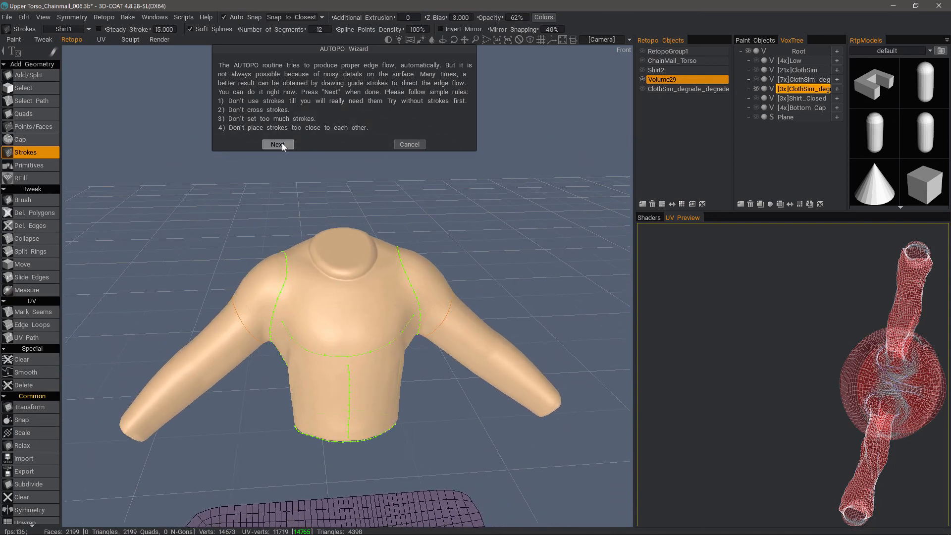